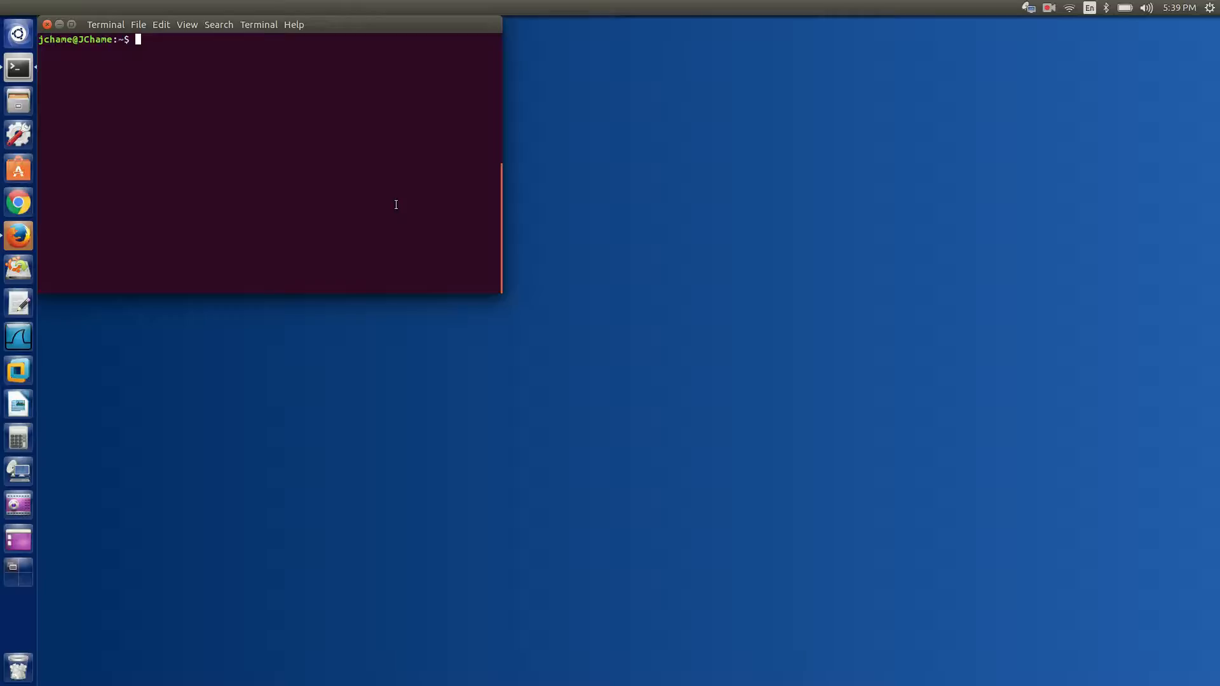
Launch Wireshark as superuser from the terminal with sudo wireshark and dismiss the Lua error message
{"action": "type", "text": "sudo wireshark"}
{"action": "key", "text": "Return"}
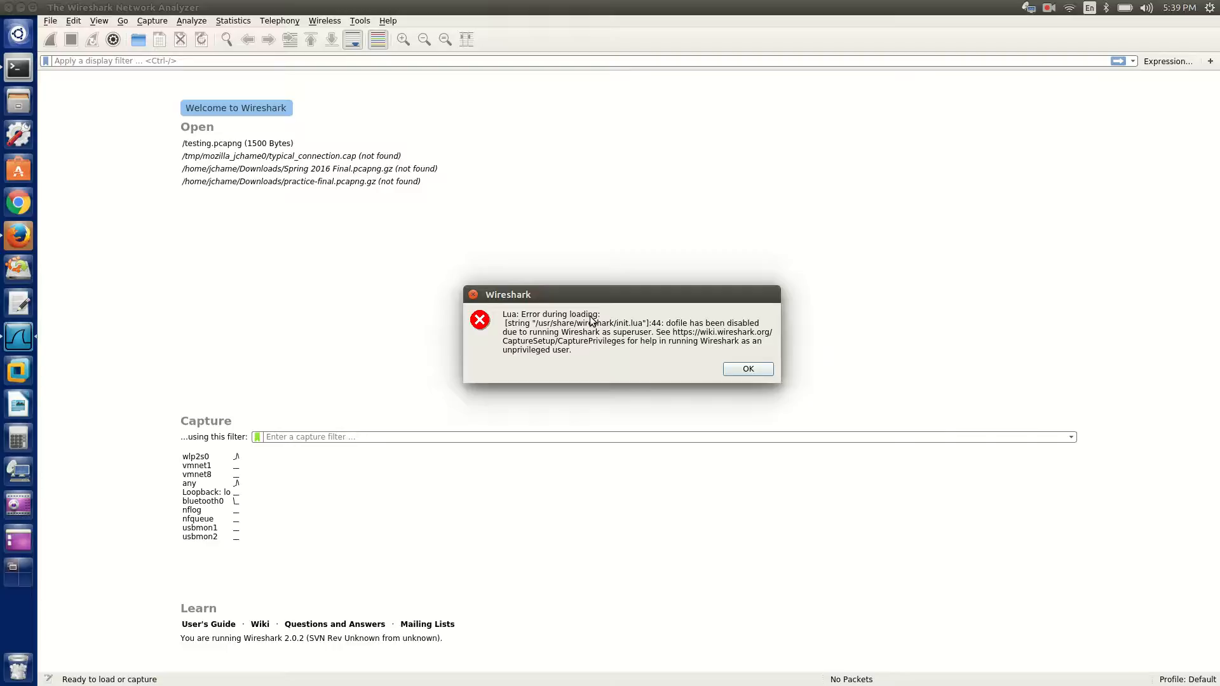
{"action": "left_click", "coordinate": [763, 371]}
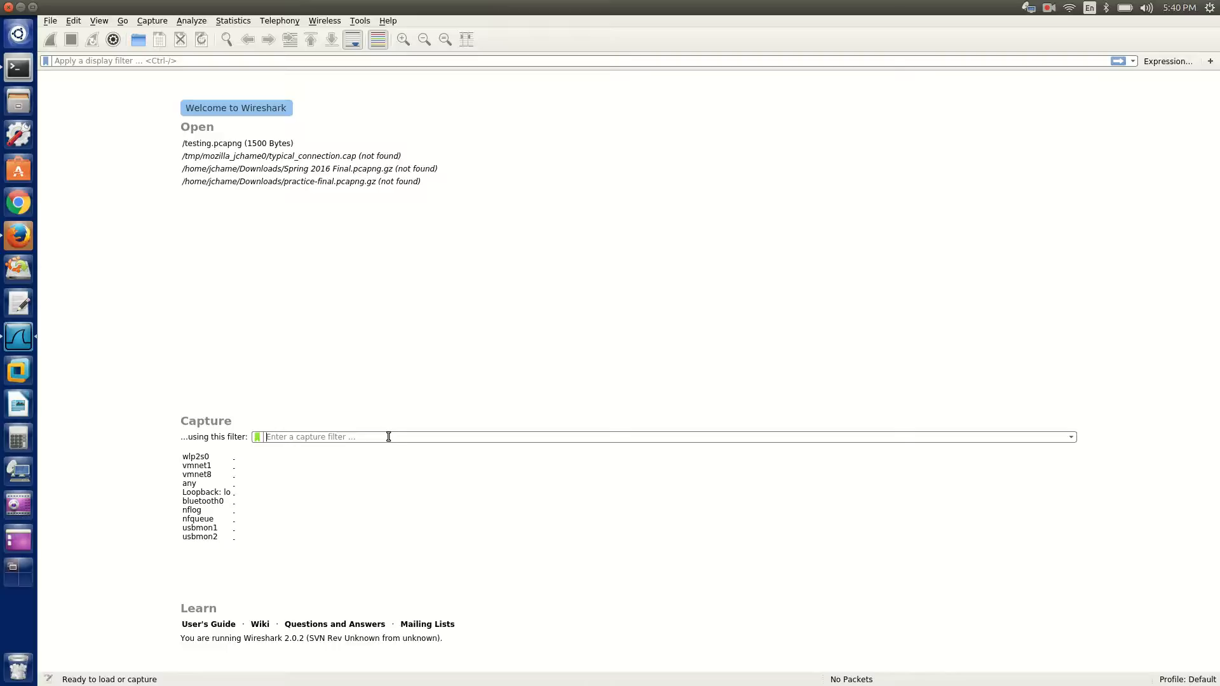
Look through the capture interfaces from wlp2s0 to usbmon2 and start a live capture on wlp2s0
{"action": "left_click", "coordinate": [214, 457]}
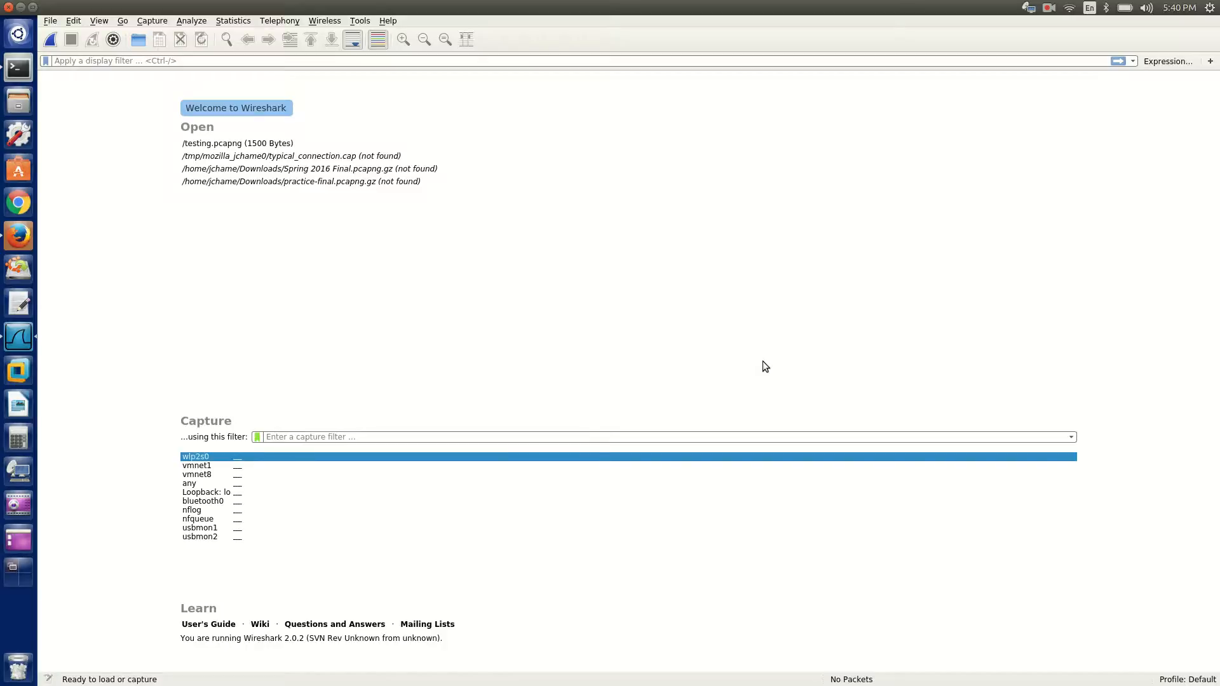
{"action": "key", "text": "Down"}
{"action": "key", "text": "Down"}
{"action": "key", "text": "Down"}
{"action": "key", "text": "Down"}
{"action": "key", "text": "Down"}
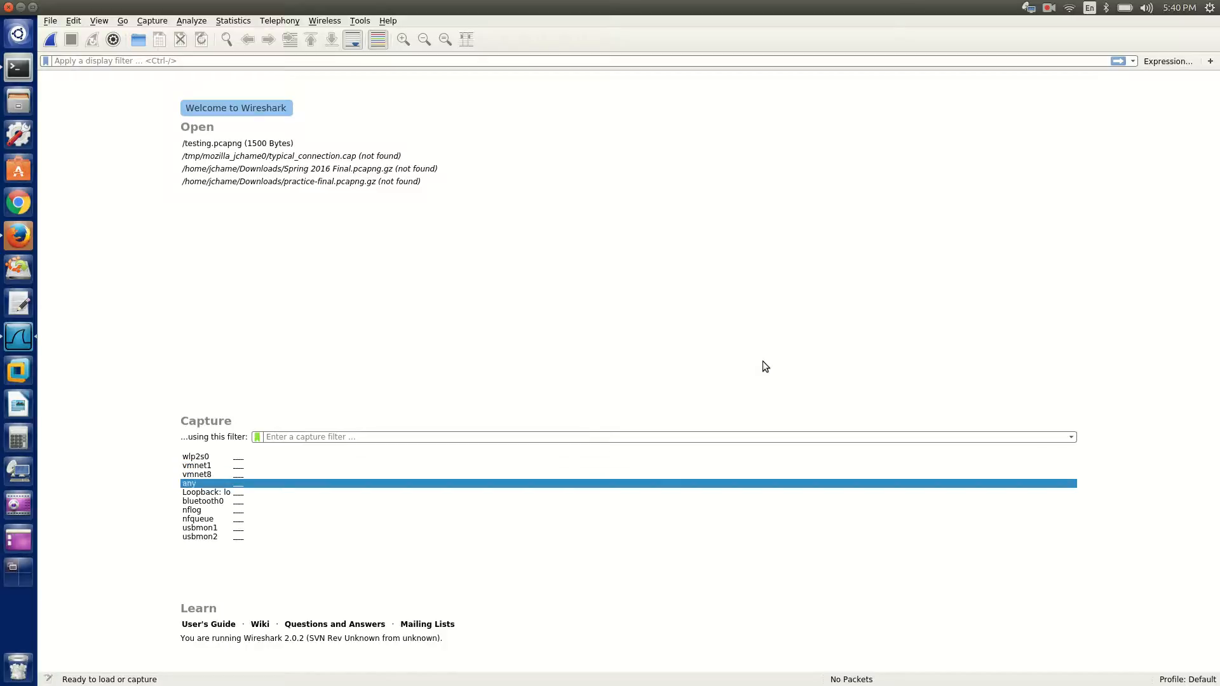
{"action": "key", "text": "Down"}
{"action": "key", "text": "Down"}
{"action": "key", "text": "Down"}
{"action": "key", "text": "Down"}
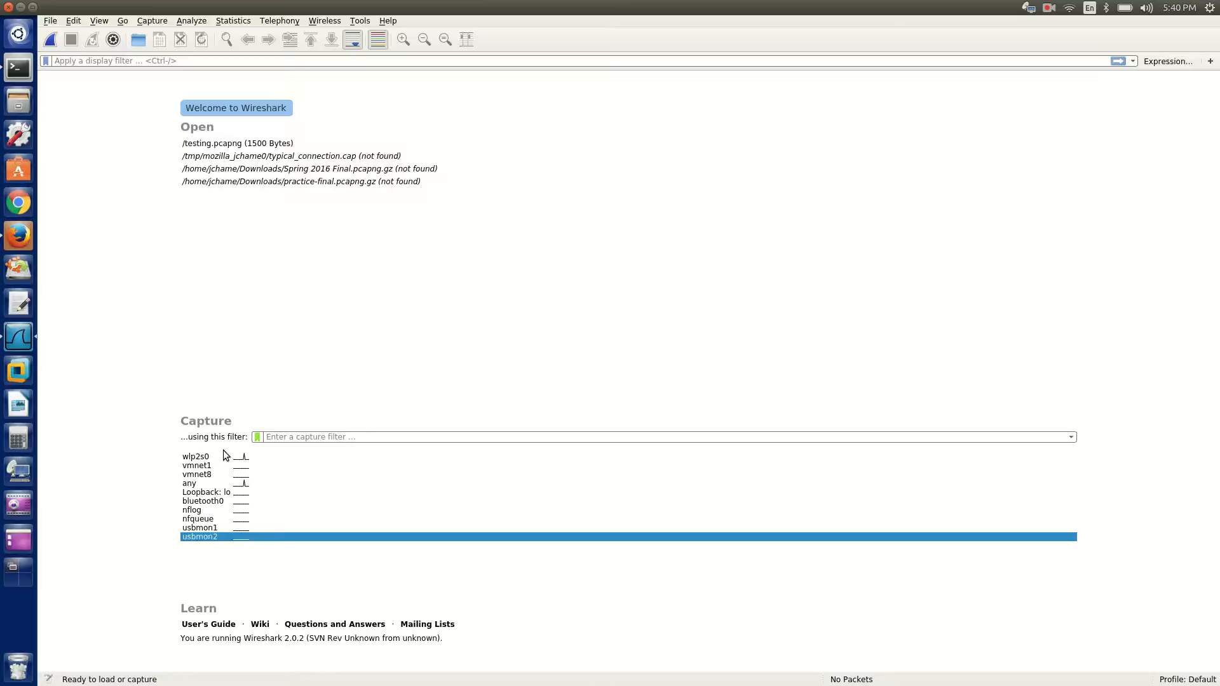
{"action": "mouse_move", "coordinate": [228, 454]}
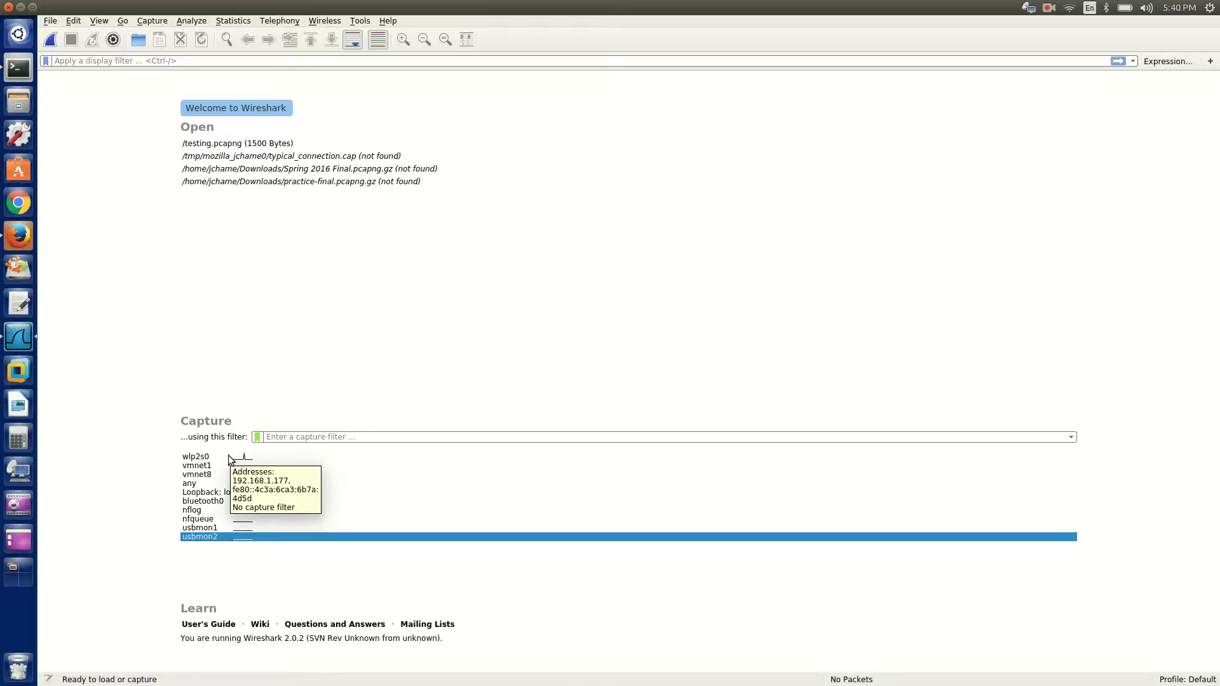
{"action": "double_click", "coordinate": [228, 455]}
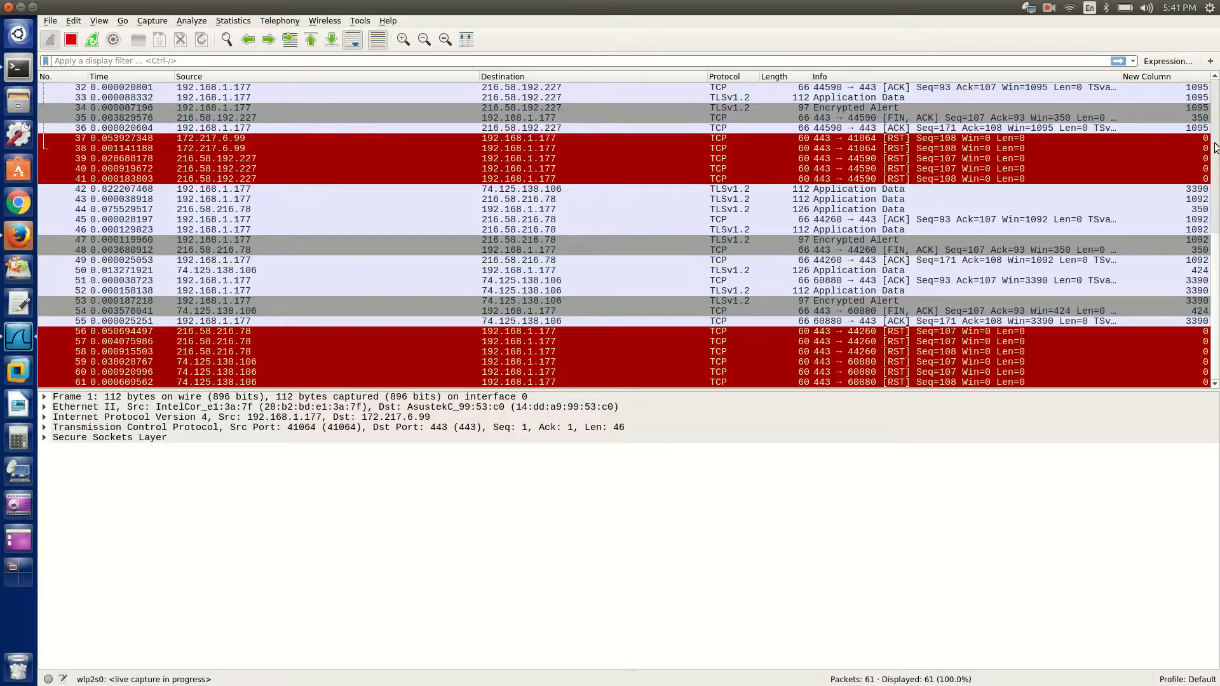
{"action": "left_click", "coordinate": [26, 245]}
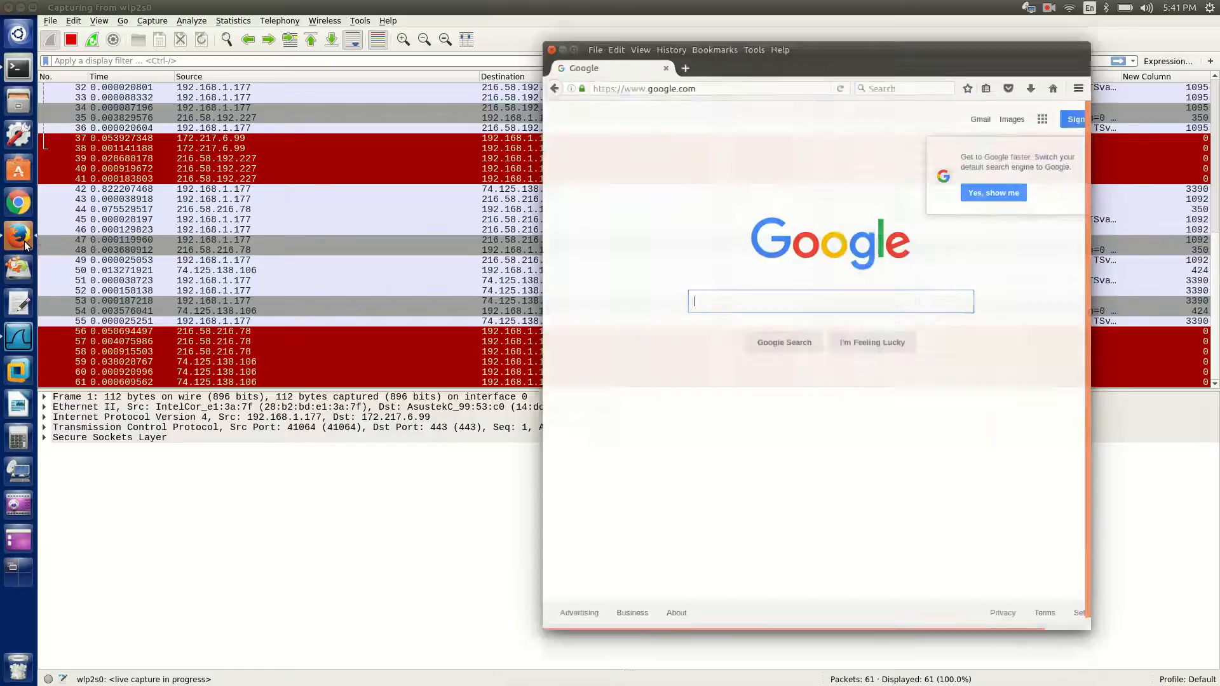
{"action": "left_click", "coordinate": [645, 66]}
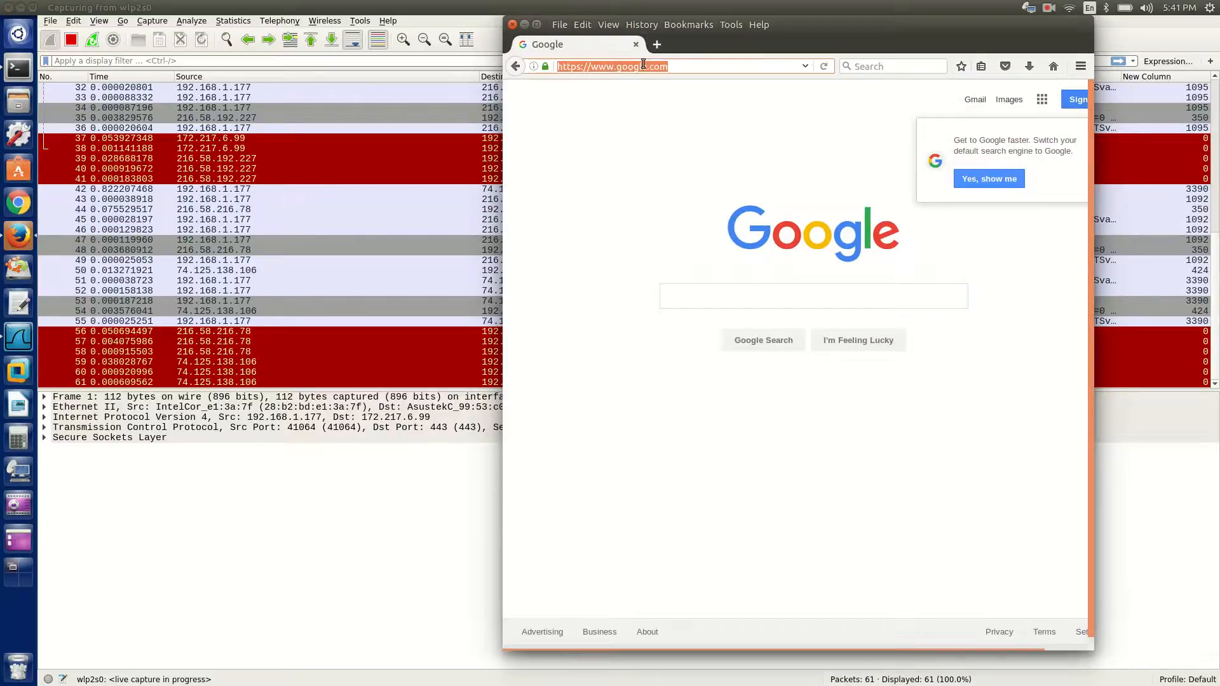
{"action": "type", "text": "www."}
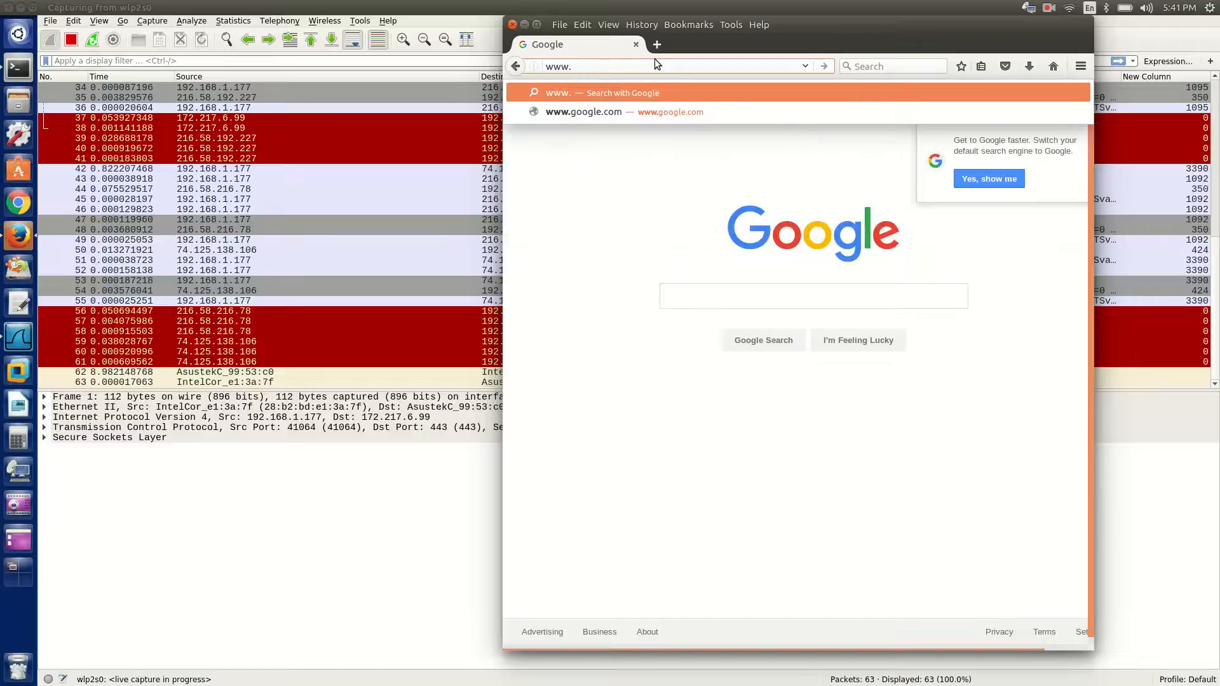
{"action": "type", "text": "cabrillo.edu"}
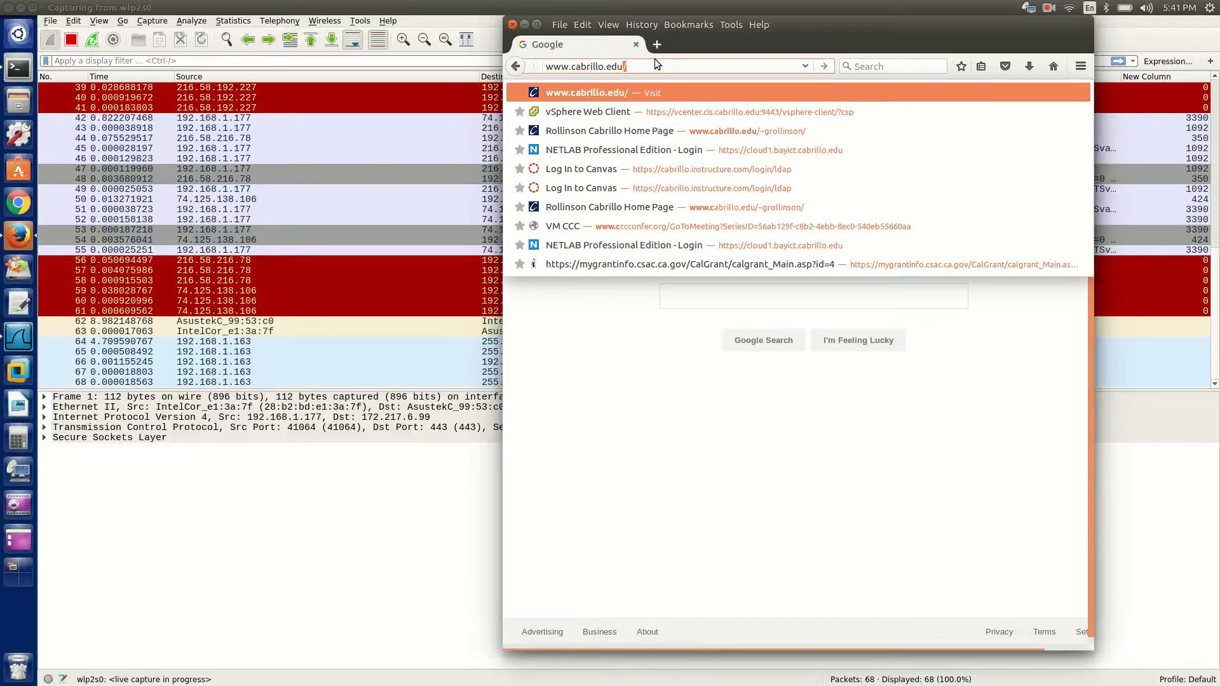
{"action": "key", "text": "Return"}
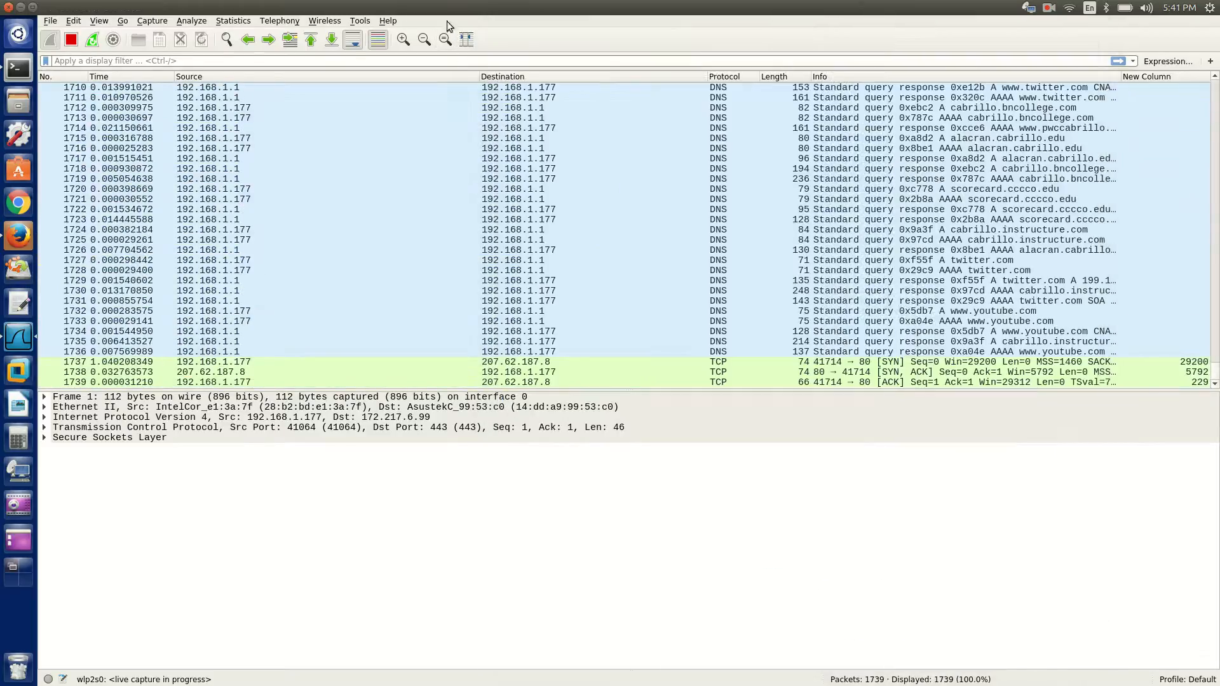
Switch back to Wireshark, stop the live capture and skim the first part of the captured packet list
{"action": "left_click", "coordinate": [449, 22]}
{"action": "left_click", "coordinate": [70, 40]}
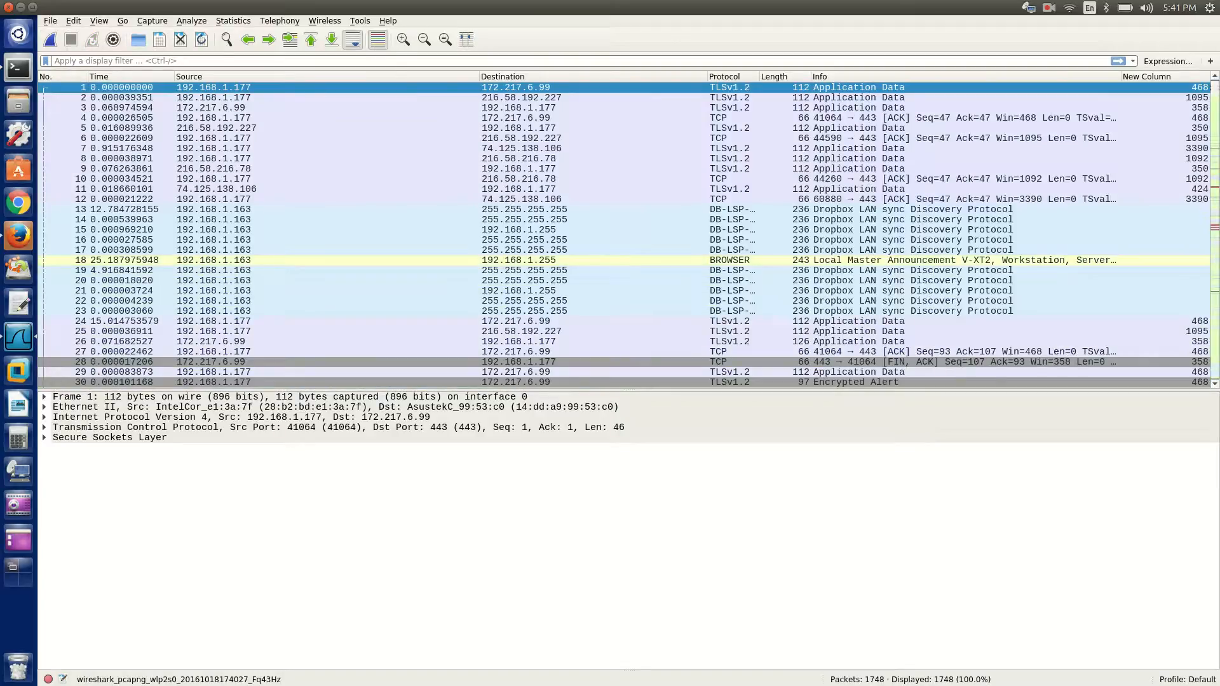
{"action": "left_click", "coordinate": [1216, 372]}
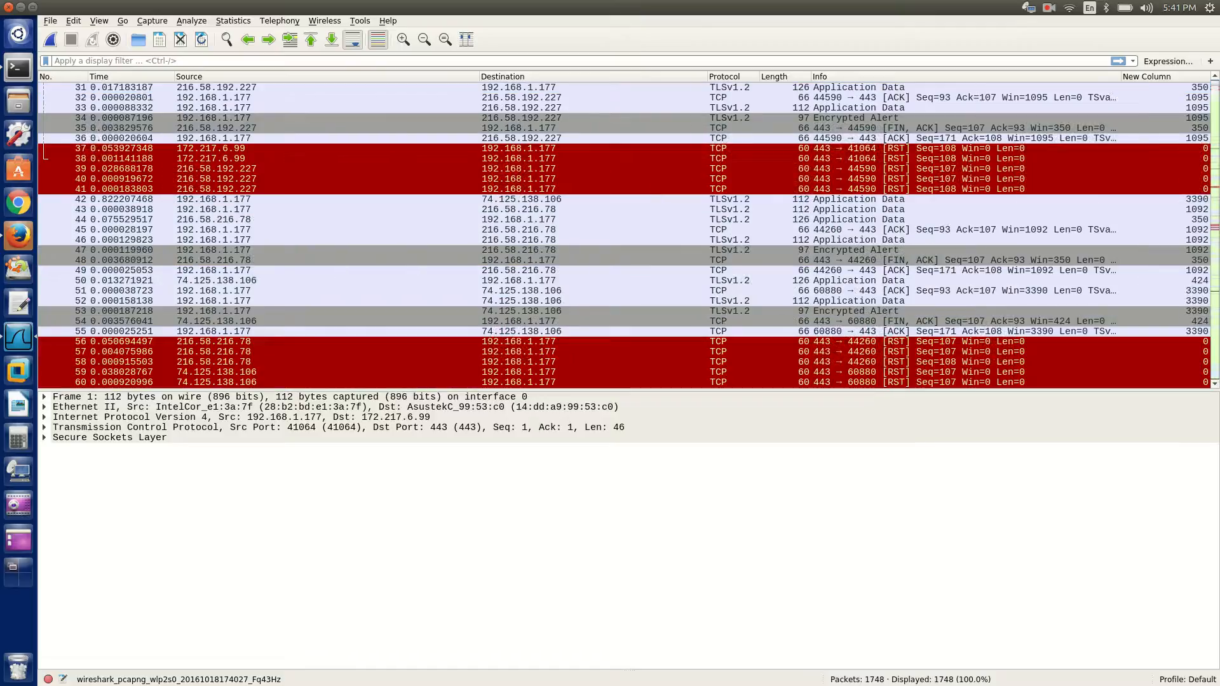
{"action": "left_click", "coordinate": [1216, 373]}
{"action": "left_click", "coordinate": [1216, 372]}
{"action": "scroll", "coordinate": [1190, 240], "scroll_direction": "up", "scroll_amount": 20}
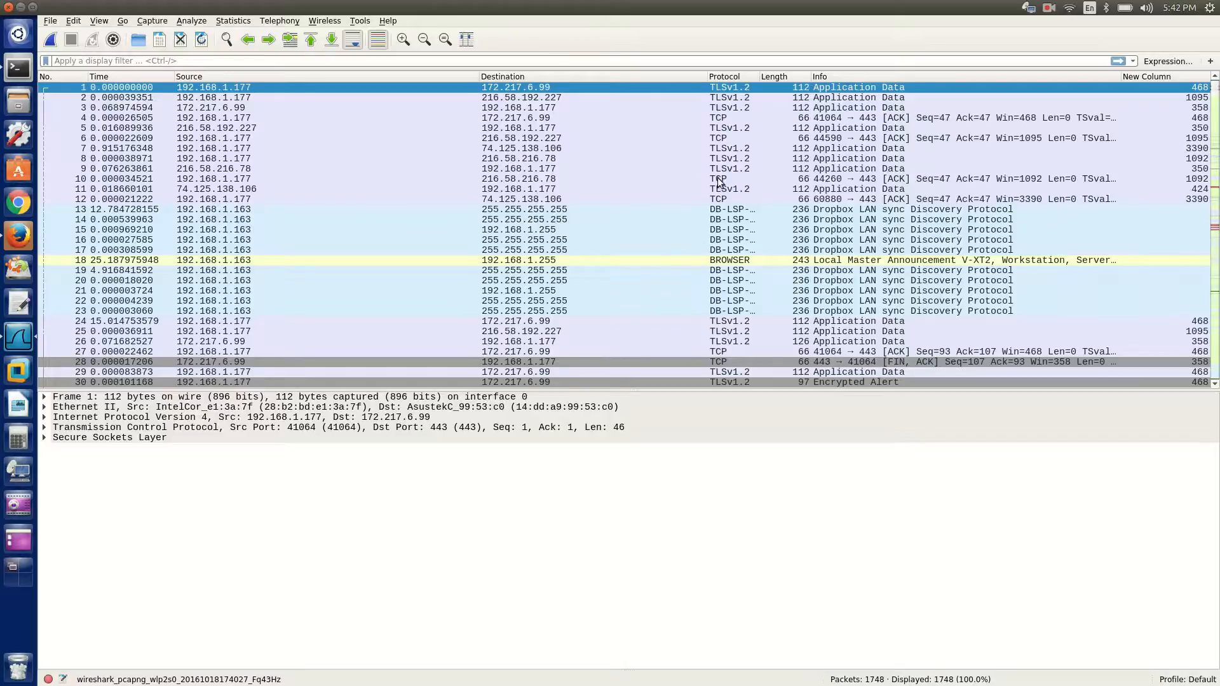
Examine the TLSv1.2 packet 3 and the TCP reset packets 37 and 38 in the capture
{"action": "left_click", "coordinate": [741, 108]}
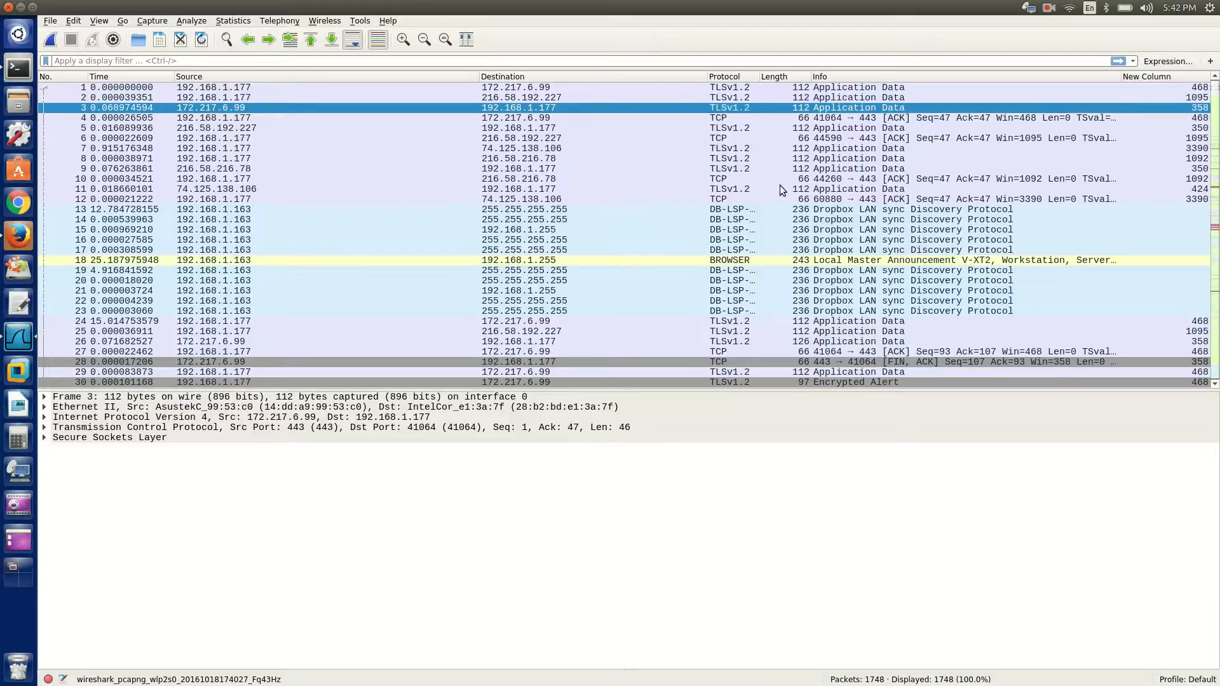
{"action": "scroll", "coordinate": [708, 272], "scroll_direction": "down", "scroll_amount": 5}
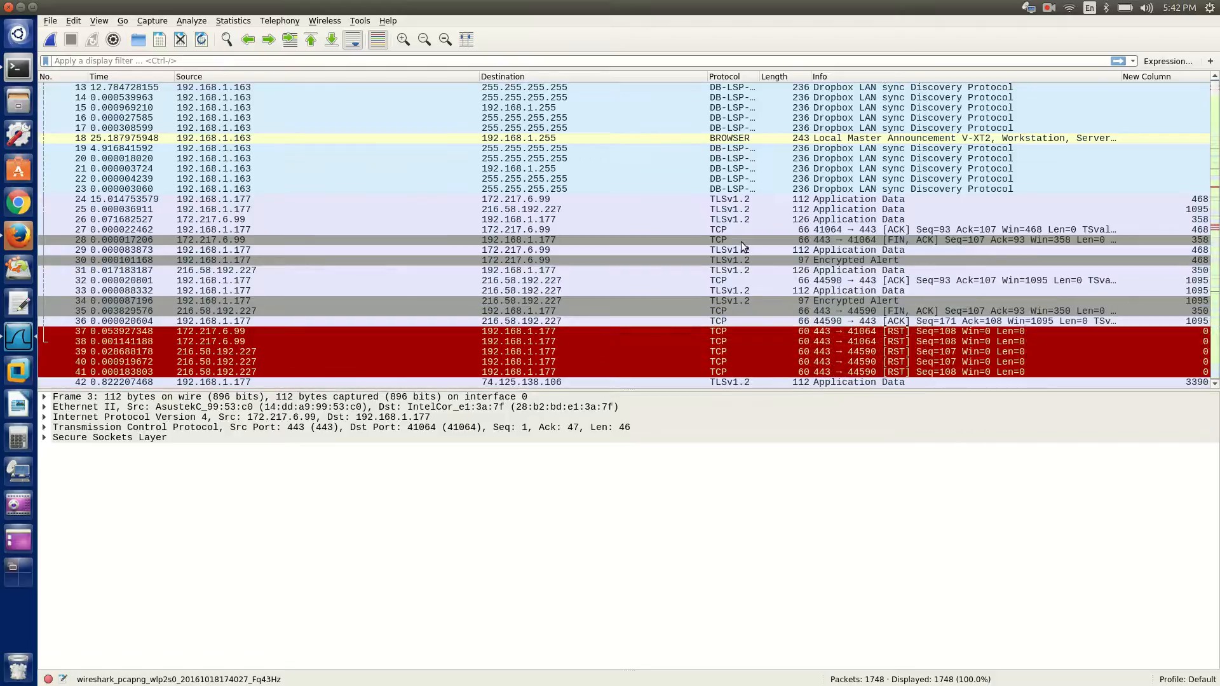
{"action": "scroll", "coordinate": [760, 222], "scroll_direction": "down", "scroll_amount": 4}
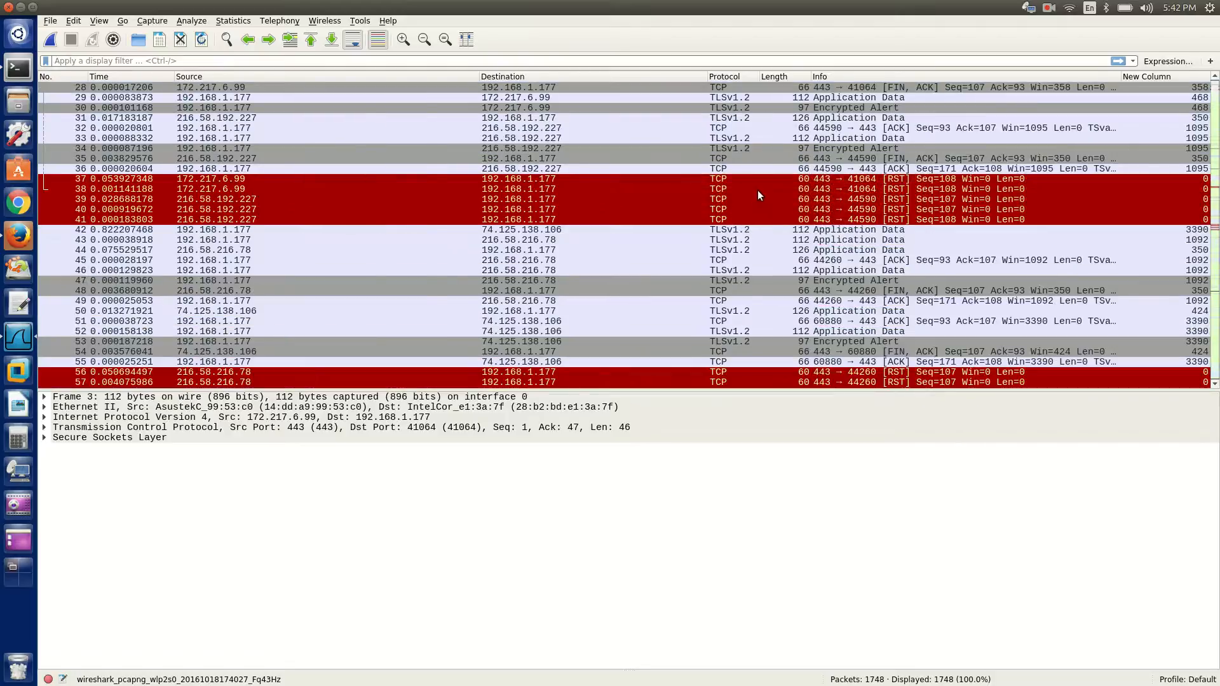
{"action": "scroll", "coordinate": [757, 190], "scroll_direction": "down", "scroll_amount": 1}
{"action": "scroll", "coordinate": [758, 190], "scroll_direction": "up", "scroll_amount": 2}
{"action": "left_click", "coordinate": [768, 218]}
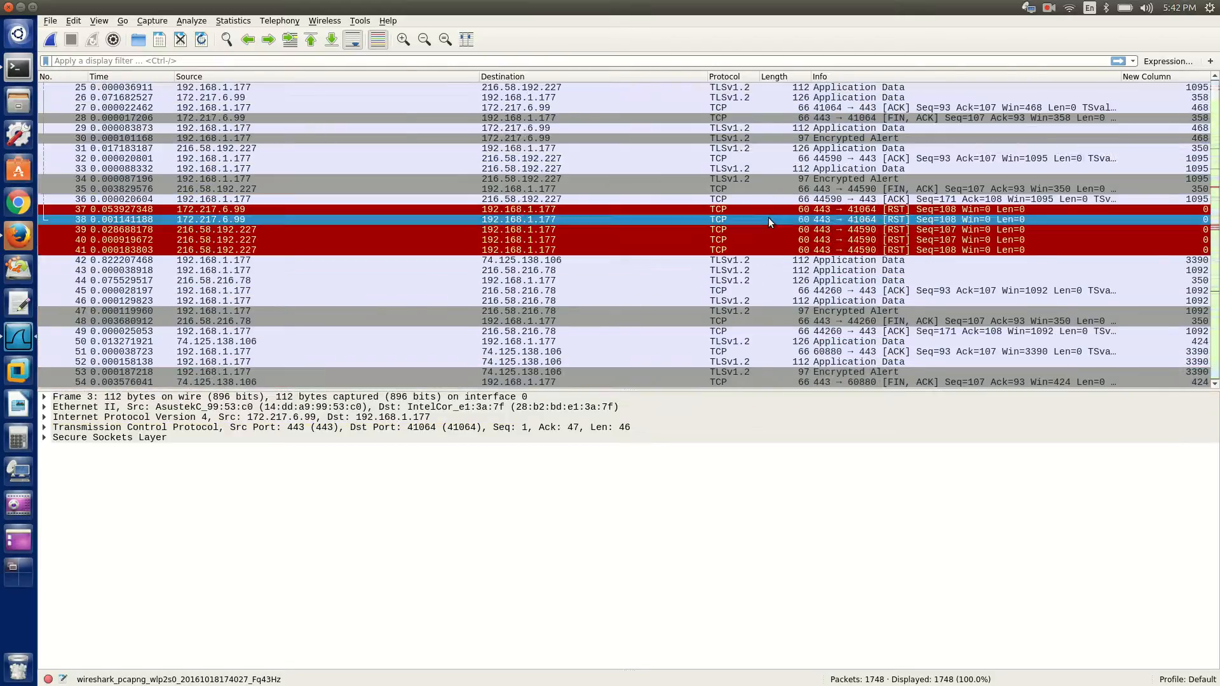
{"action": "key", "text": "Up"}
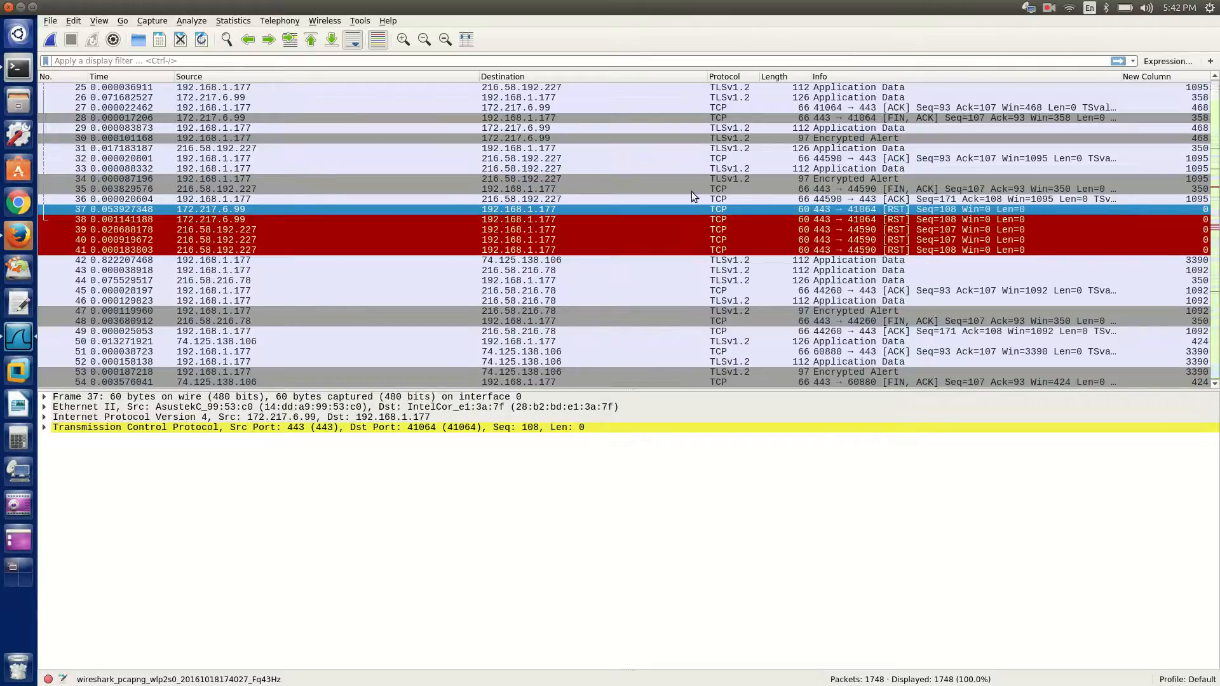
Compare the ARP request in packet 62 with the ARP reply in packet 63
{"action": "scroll", "coordinate": [575, 249], "scroll_direction": "down", "scroll_amount": 4}
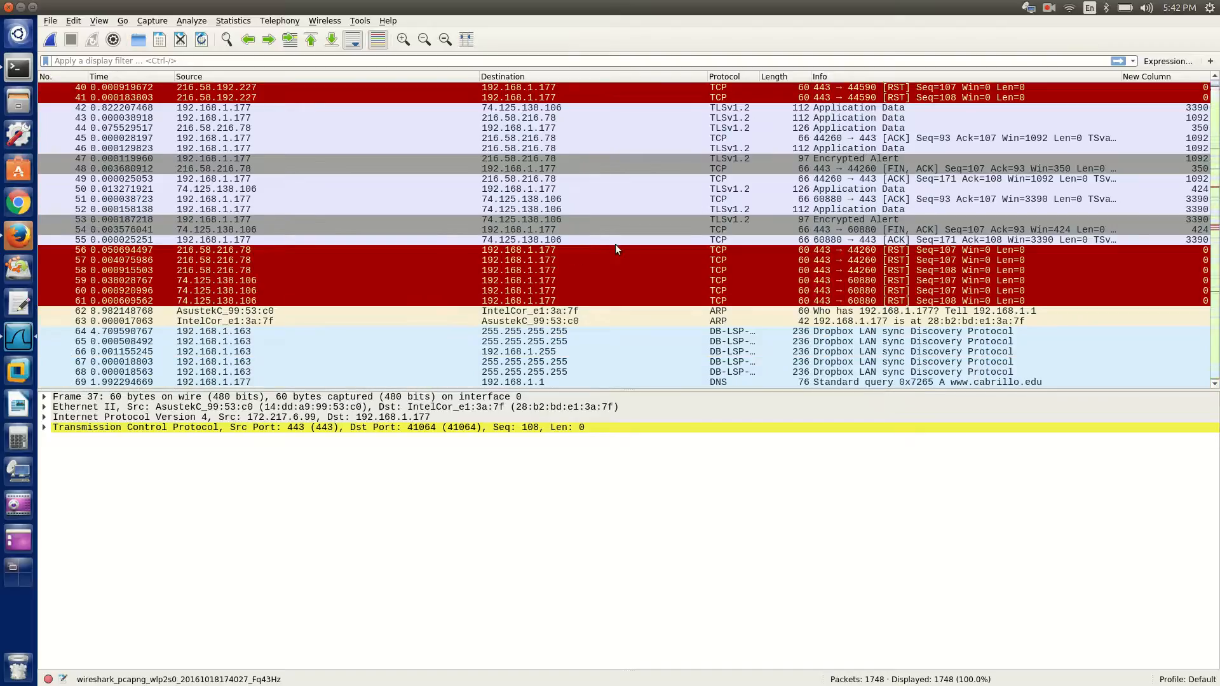
{"action": "scroll", "coordinate": [611, 242], "scroll_direction": "down", "scroll_amount": 3}
{"action": "left_click", "coordinate": [632, 251]}
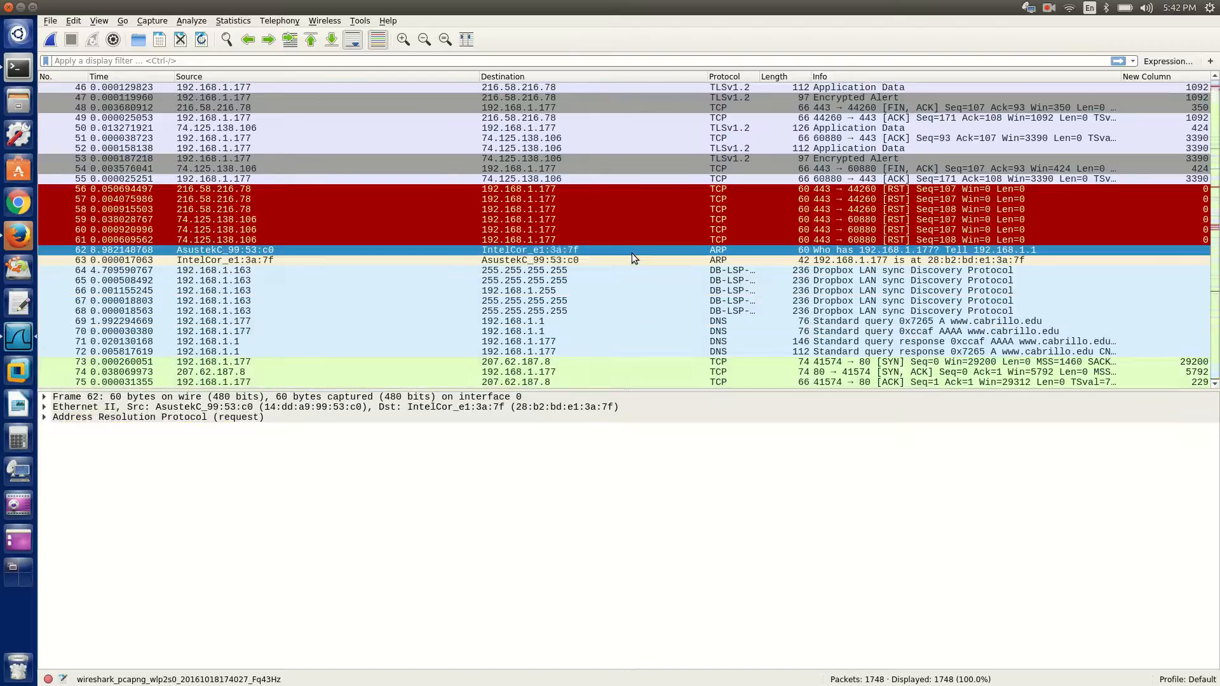
{"action": "left_click", "coordinate": [872, 262]}
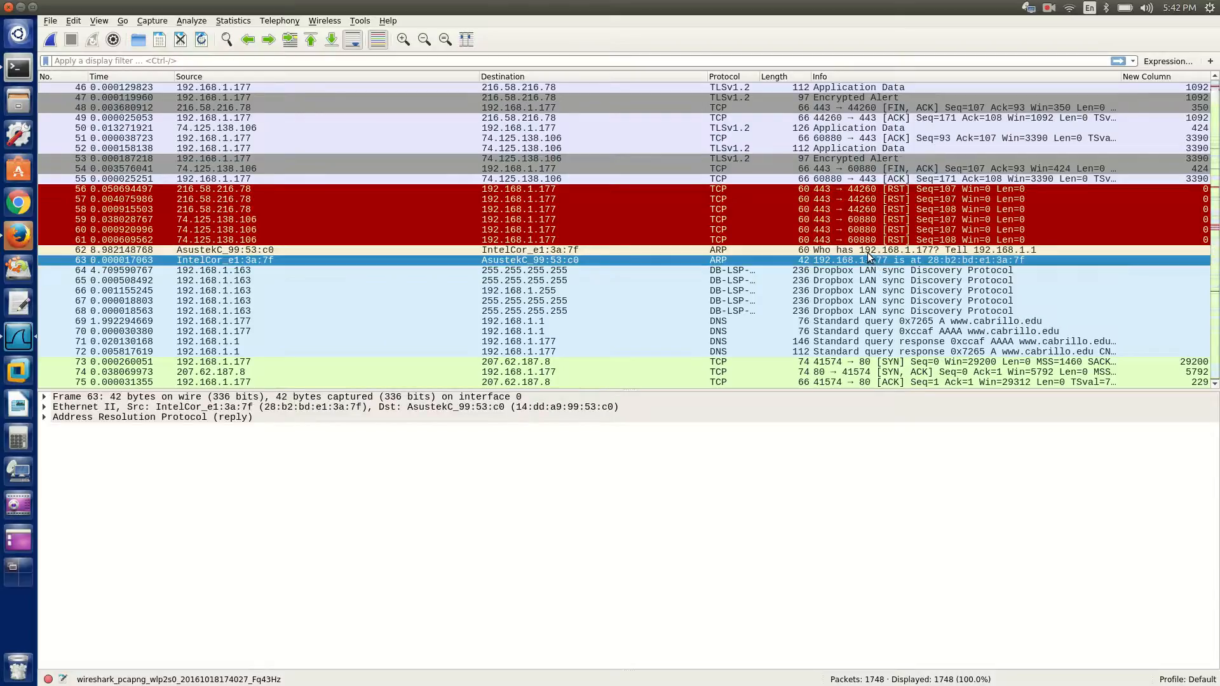
{"action": "left_click", "coordinate": [859, 251]}
{"action": "left_click", "coordinate": [537, 263]}
{"action": "left_click", "coordinate": [559, 252]}
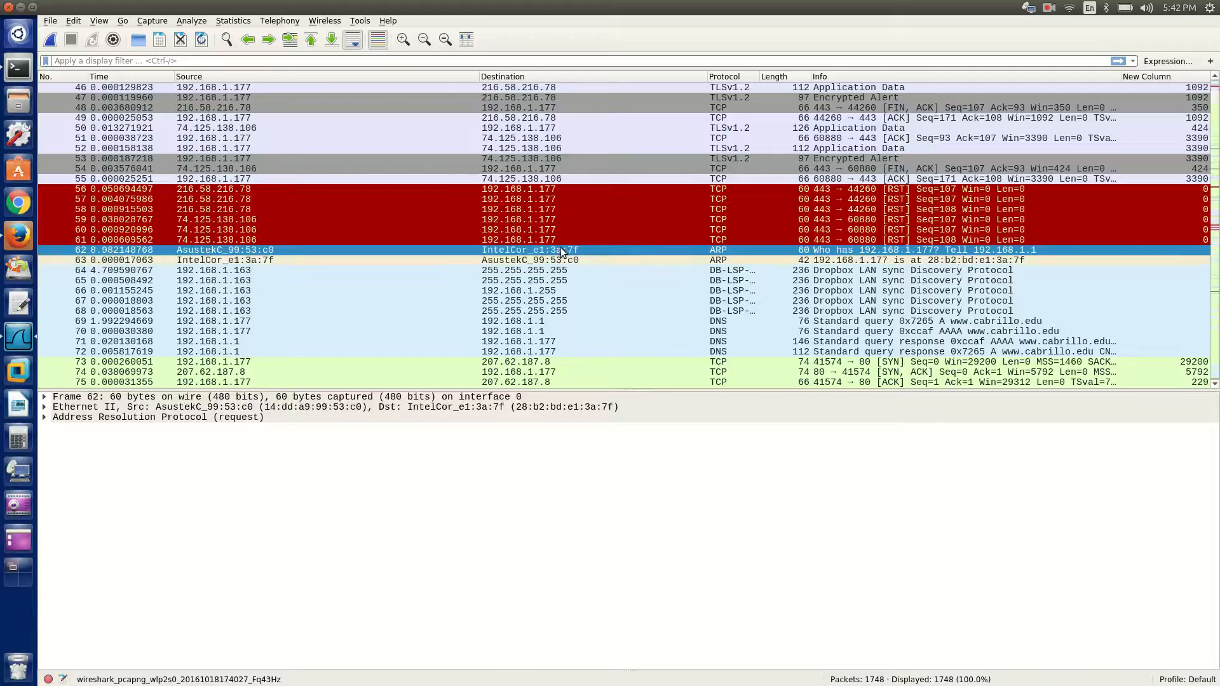
Look over the Dropbox LAN sync, DNS, TCP and HTTP packets in the list and return to its beginning
{"action": "left_click", "coordinate": [716, 281]}
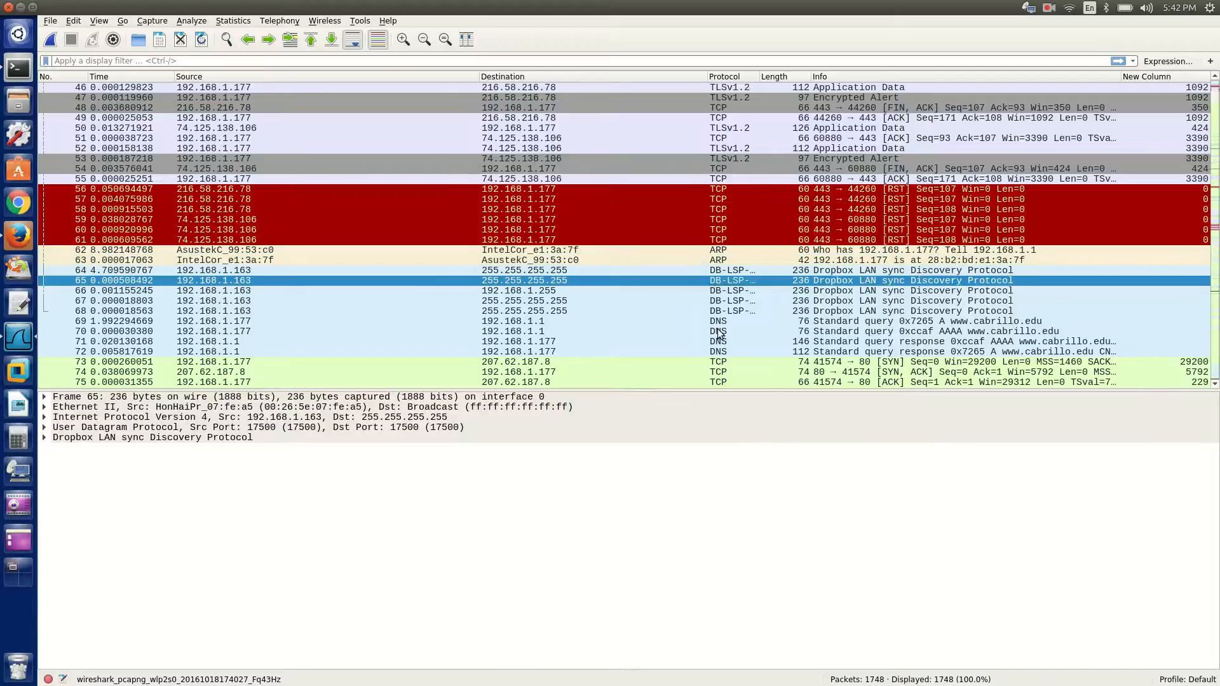
{"action": "scroll", "coordinate": [725, 329], "scroll_direction": "down", "scroll_amount": 5}
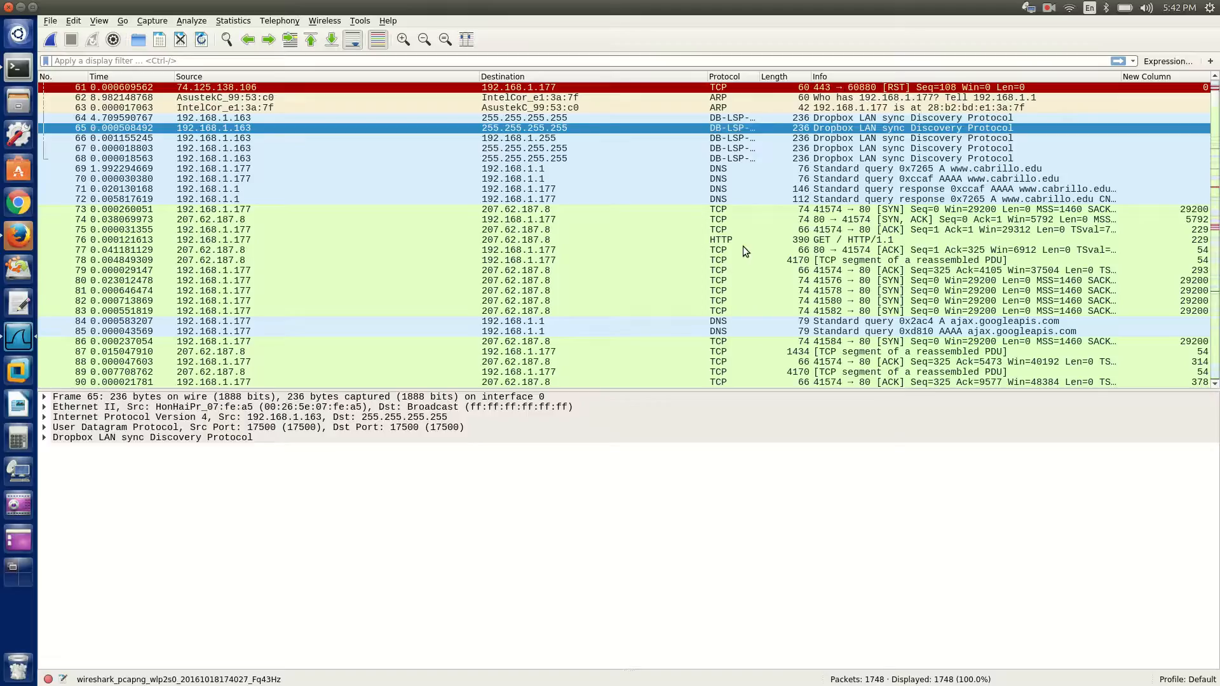
{"action": "scroll", "coordinate": [751, 248], "scroll_direction": "down", "scroll_amount": 5}
{"action": "scroll", "coordinate": [771, 243], "scroll_direction": "up", "scroll_amount": 9}
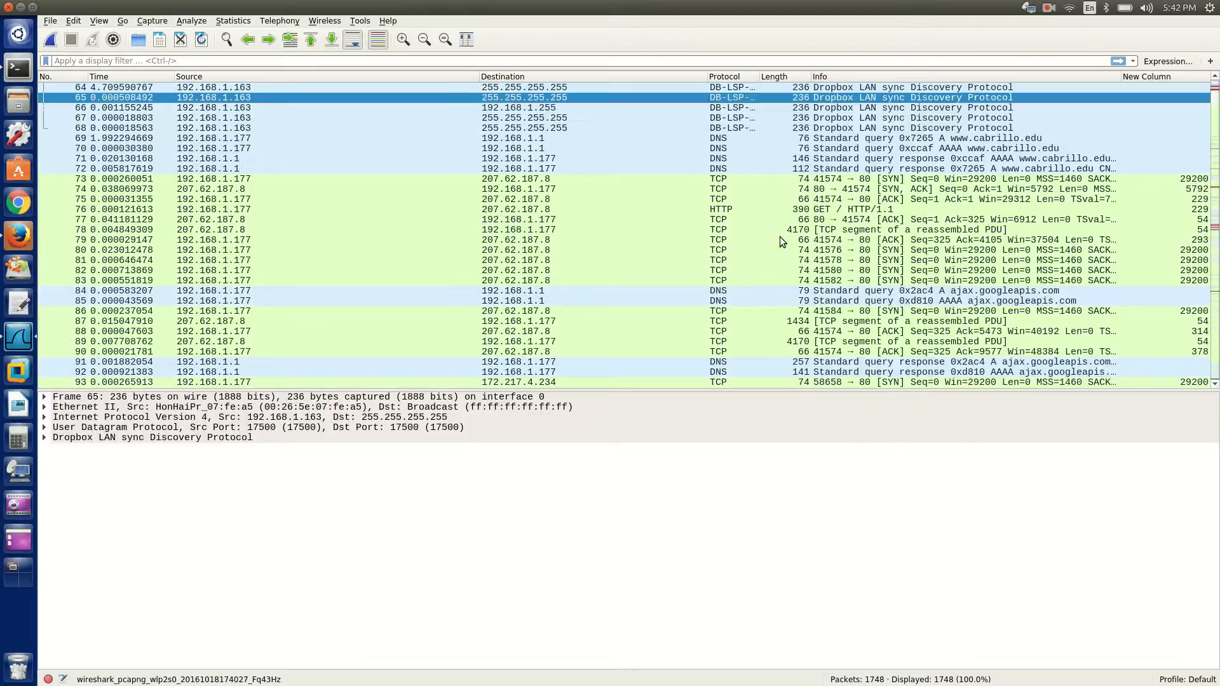
{"action": "scroll", "coordinate": [796, 231], "scroll_direction": "up", "scroll_amount": 12}
{"action": "scroll", "coordinate": [792, 242], "scroll_direction": "down", "scroll_amount": 4}
{"action": "scroll", "coordinate": [788, 248], "scroll_direction": "down", "scroll_amount": 6}
{"action": "scroll", "coordinate": [785, 243], "scroll_direction": "up", "scroll_amount": 15}
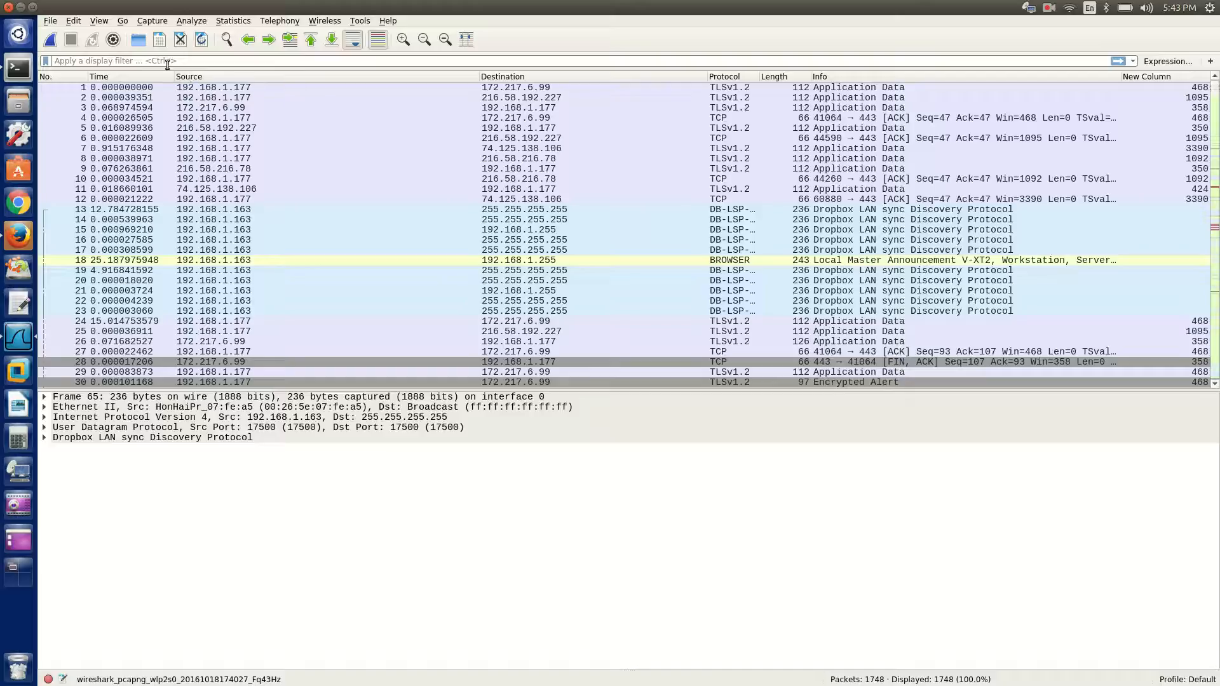
Apply the display filter http to the captured packets
{"action": "left_click", "coordinate": [116, 62]}
{"action": "type", "text": "http"}
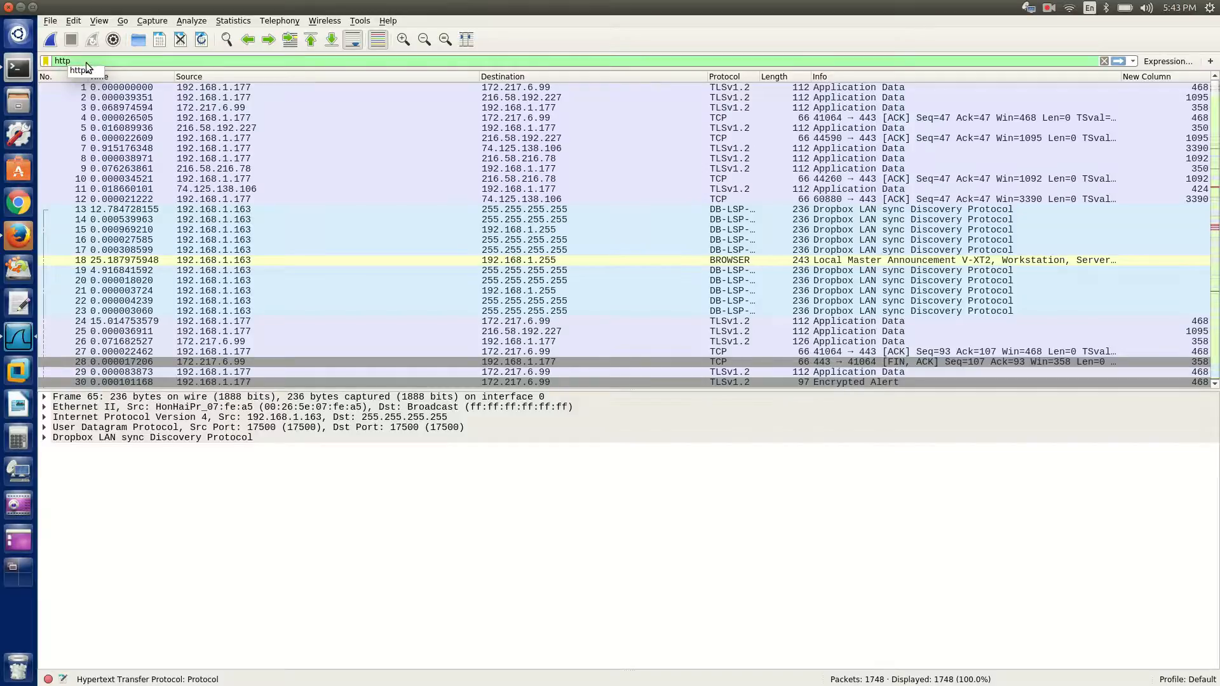
{"action": "key", "text": "Return"}
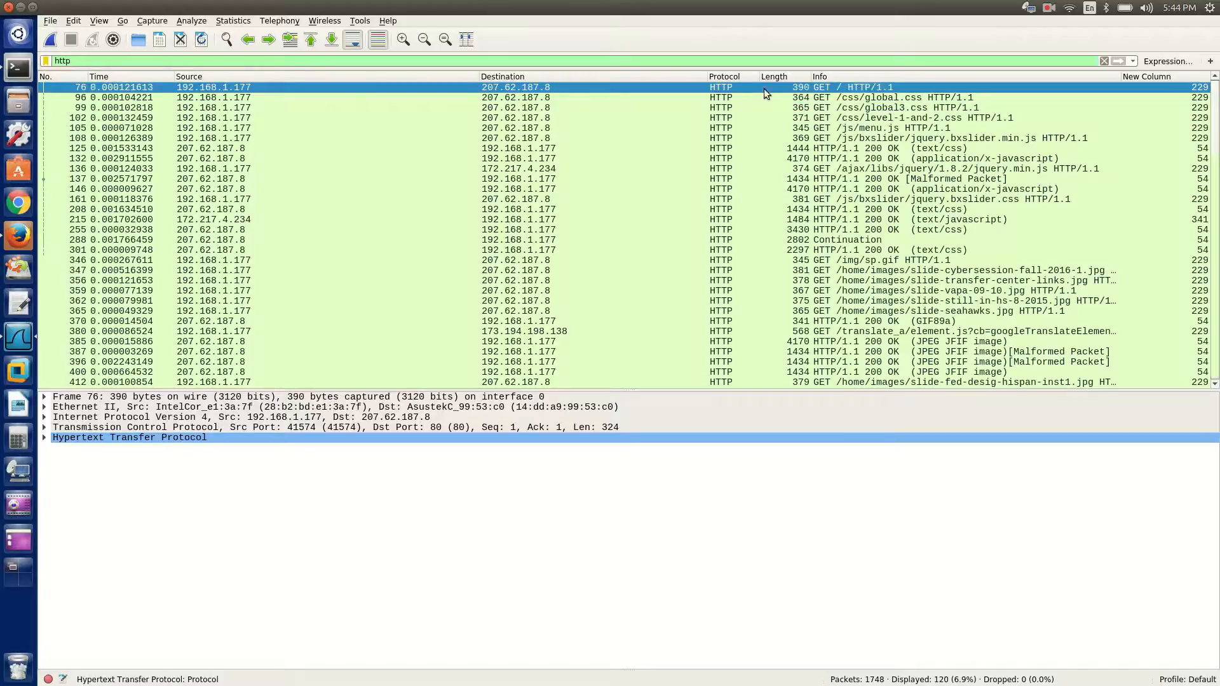
Expand the Frame, Ethernet II and Internet Protocol Version 4 details of packet 76 and inspect its destination and source hardware addresses
{"action": "left_click", "coordinate": [45, 398]}
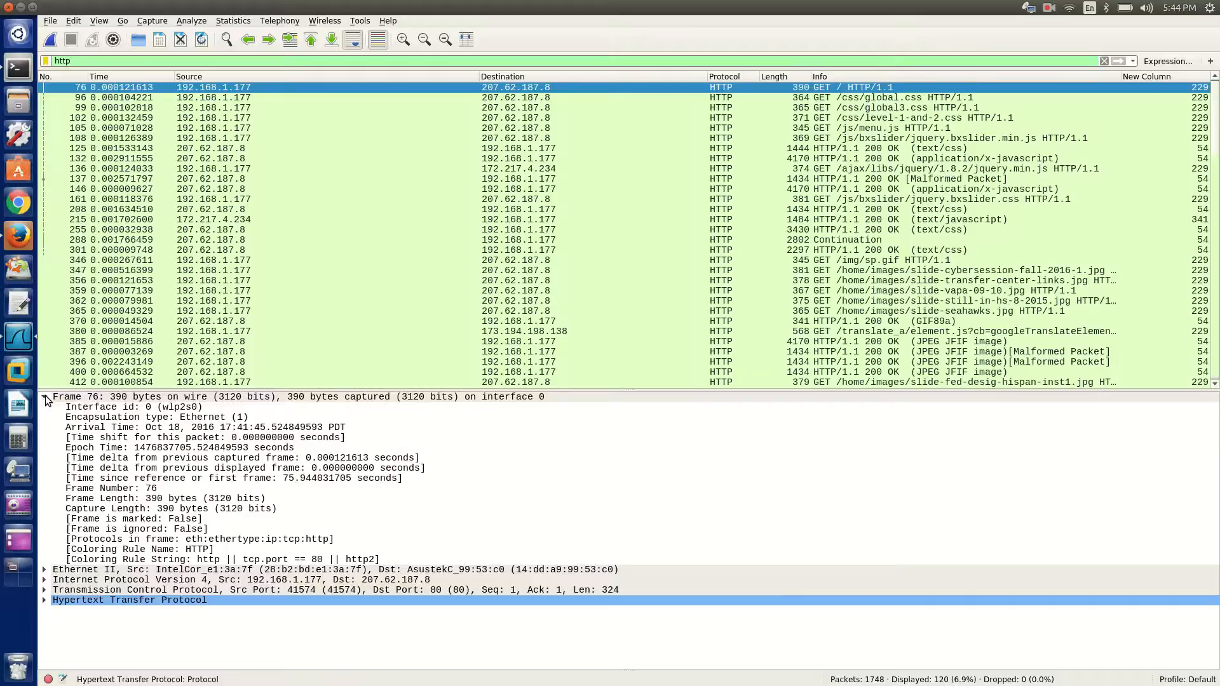
{"action": "left_click", "coordinate": [45, 570]}
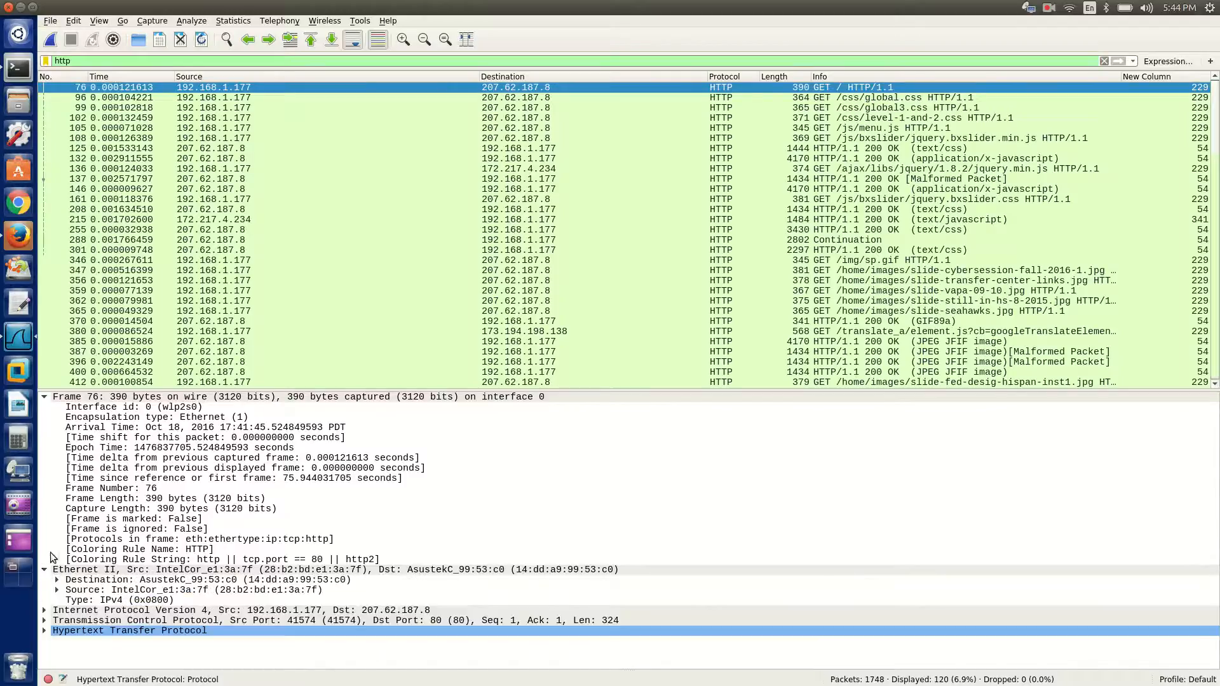
{"action": "left_click", "coordinate": [90, 581]}
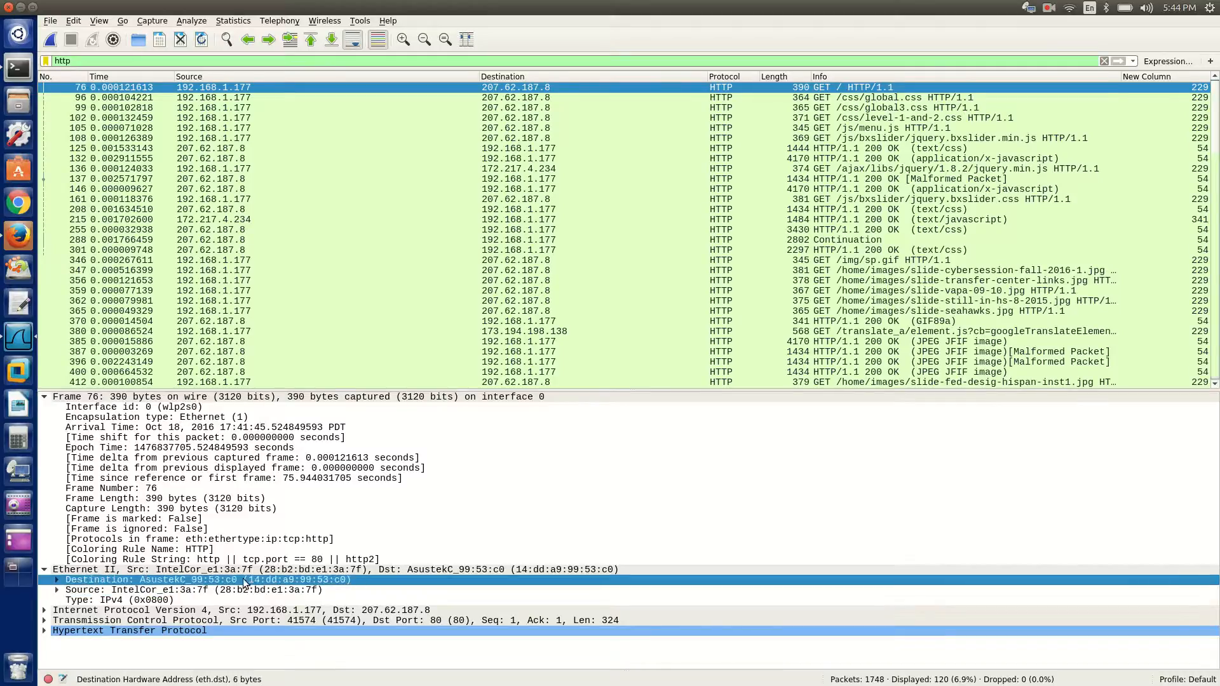
{"action": "left_click", "coordinate": [190, 591]}
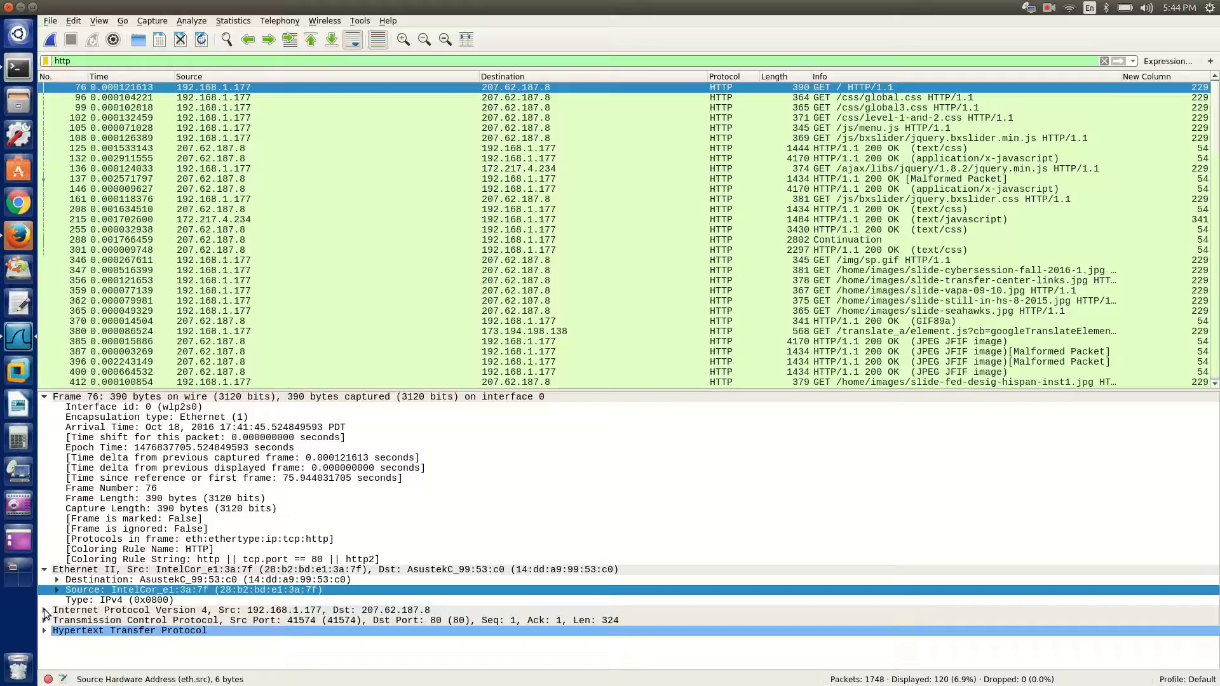
{"action": "left_click", "coordinate": [43, 612]}
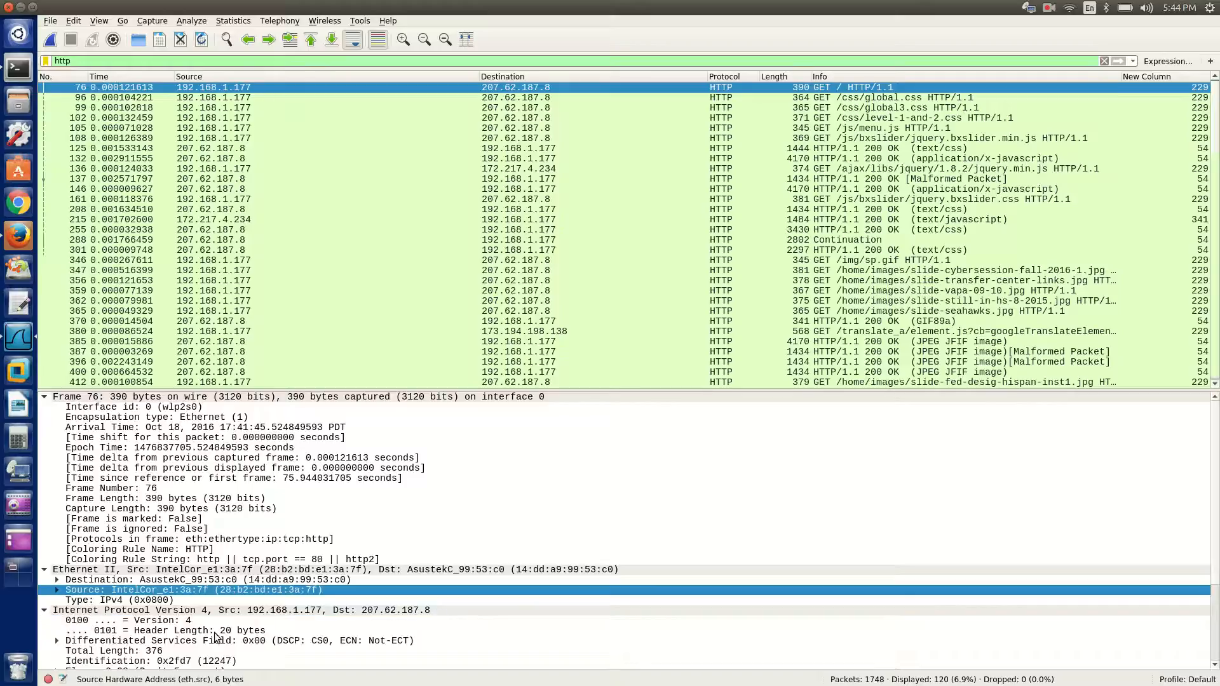
Examine packet 76's Internet Protocol Version 4 fields, including Differentiated Services, Flags and the source and destination GeoIP entries
{"action": "left_click", "coordinate": [247, 612]}
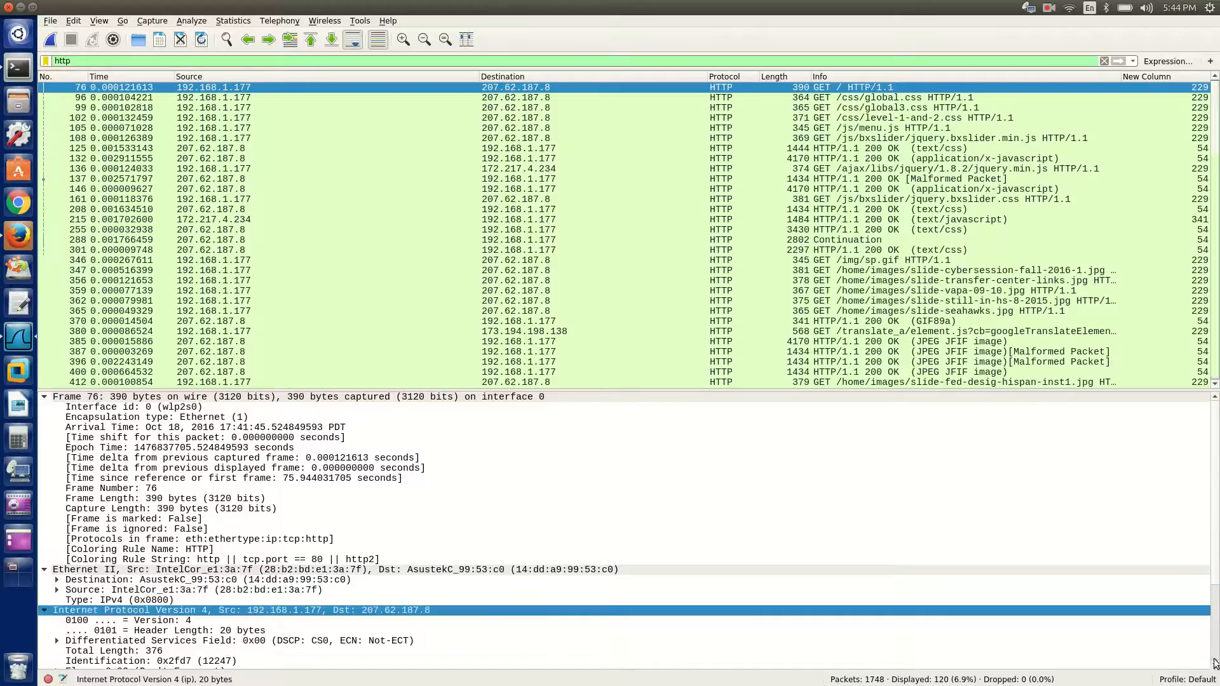
{"action": "left_click", "coordinate": [1215, 665]}
{"action": "scroll", "coordinate": [1215, 666], "scroll_direction": "down", "scroll_amount": 4}
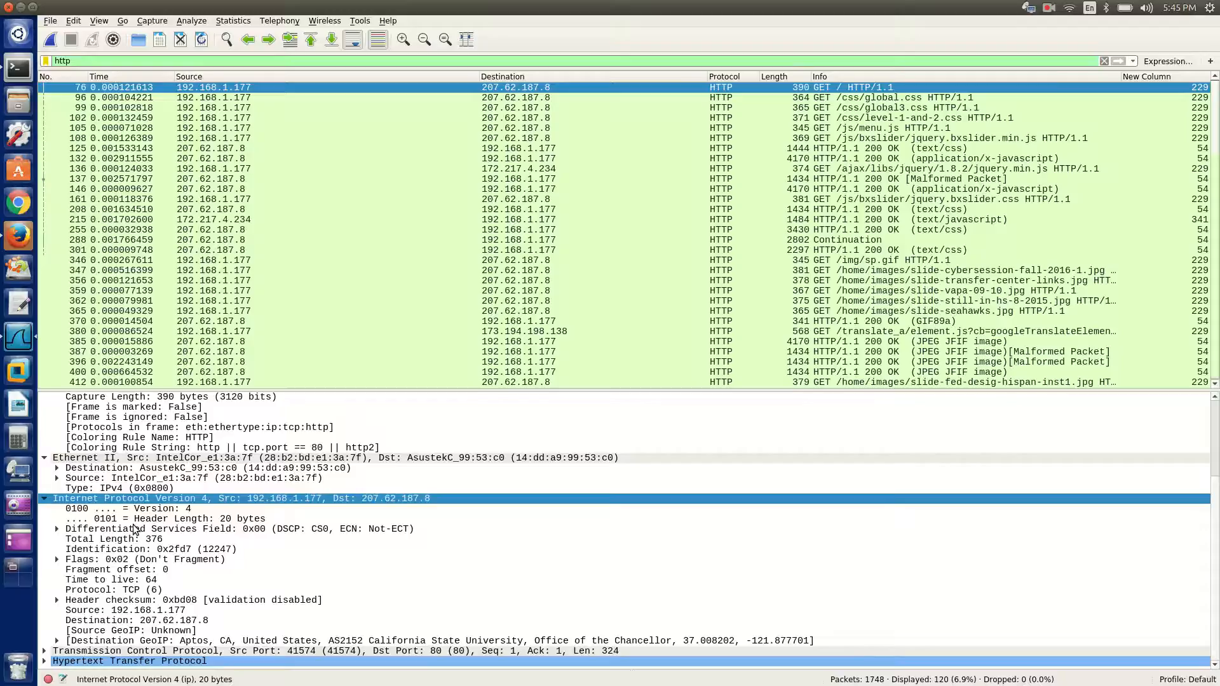
{"action": "left_click", "coordinate": [110, 529]}
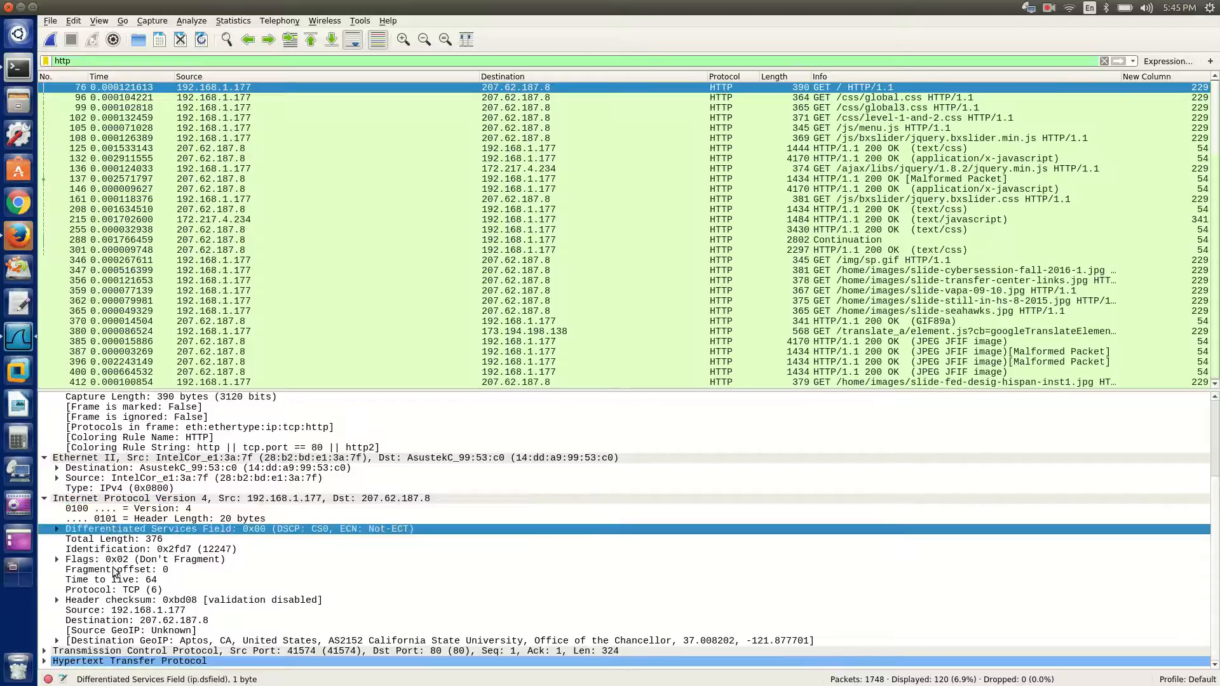
{"action": "left_click", "coordinate": [112, 561]}
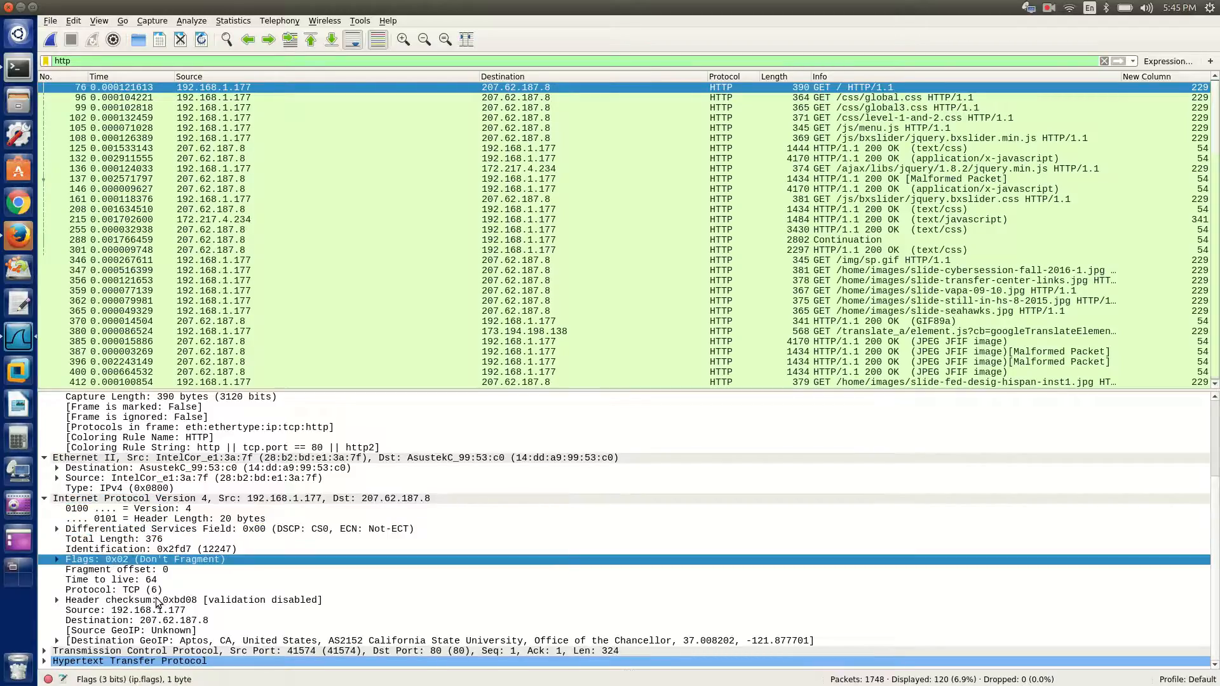
{"action": "left_click", "coordinate": [181, 641]}
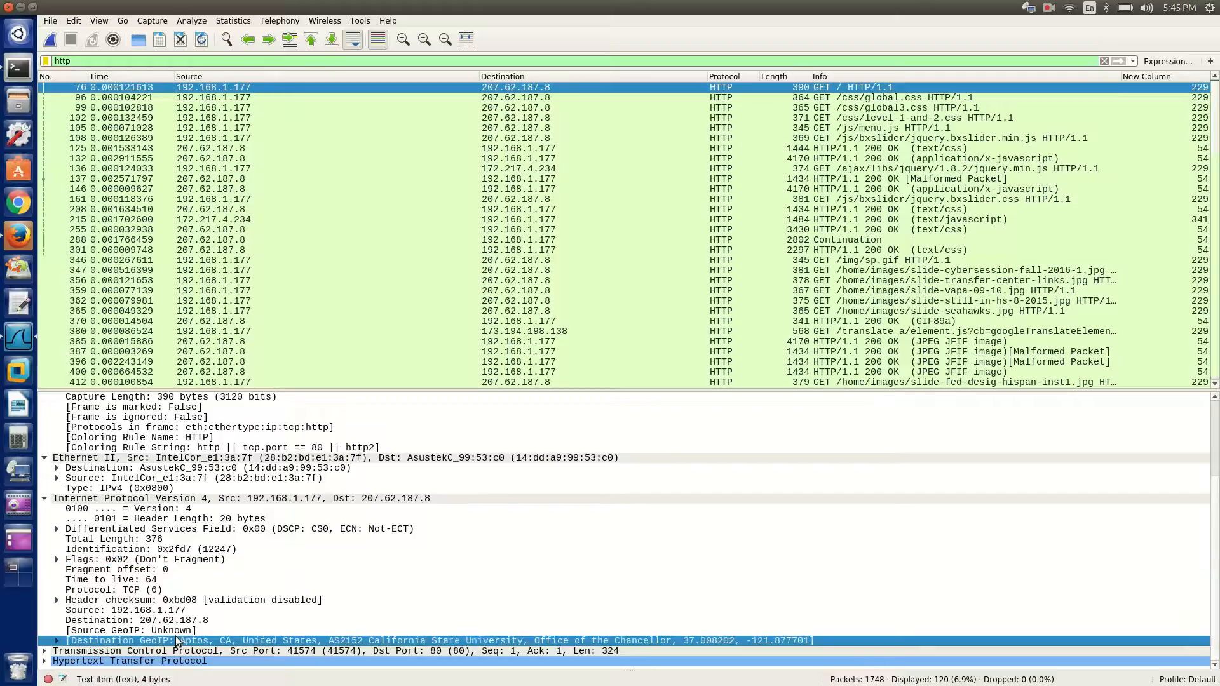
{"action": "left_click", "coordinate": [182, 631]}
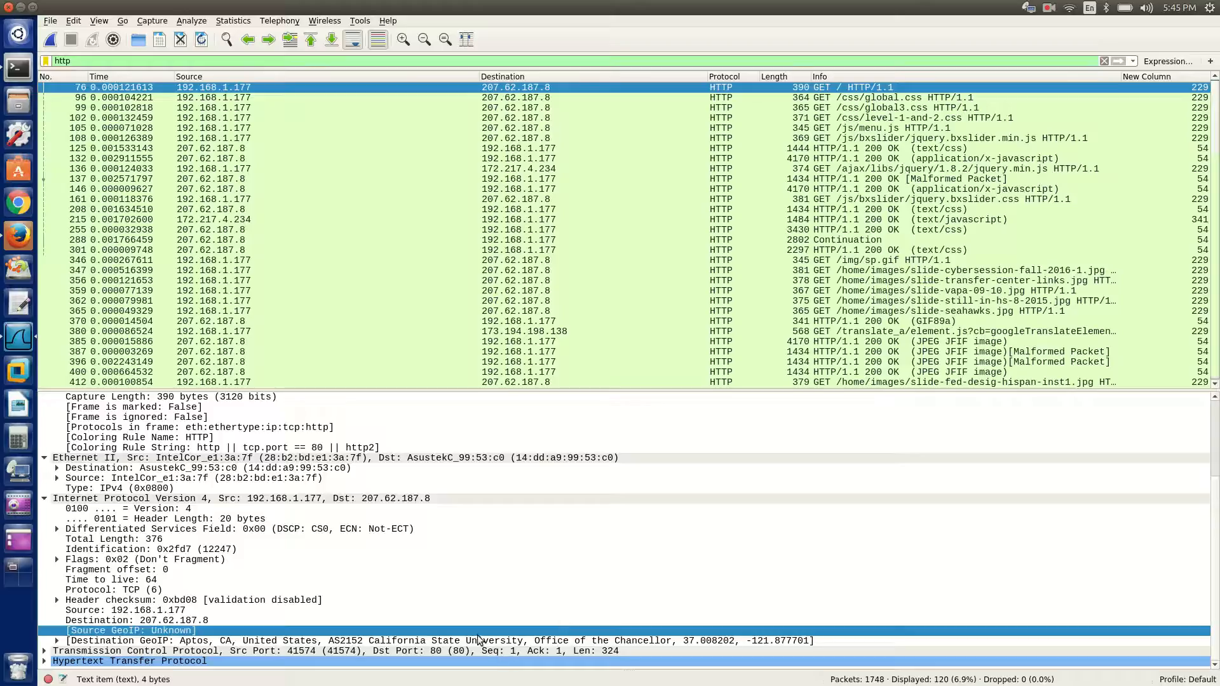
{"action": "left_click", "coordinate": [467, 651]}
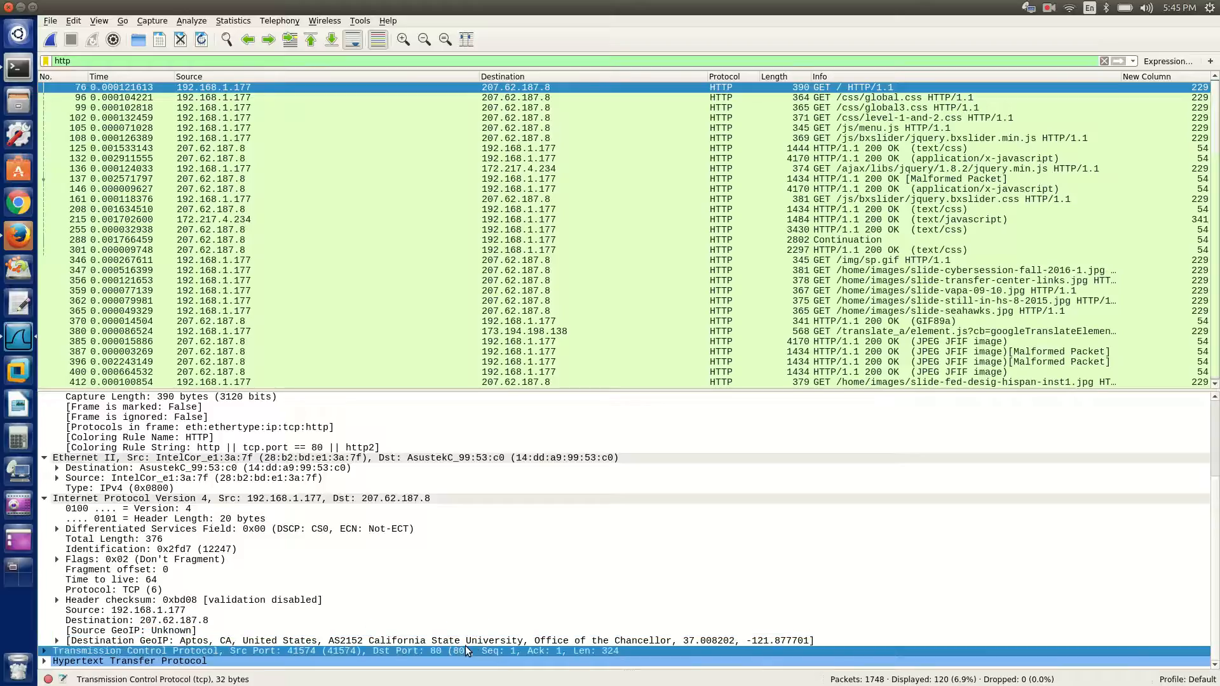
{"action": "left_click", "coordinate": [470, 641]}
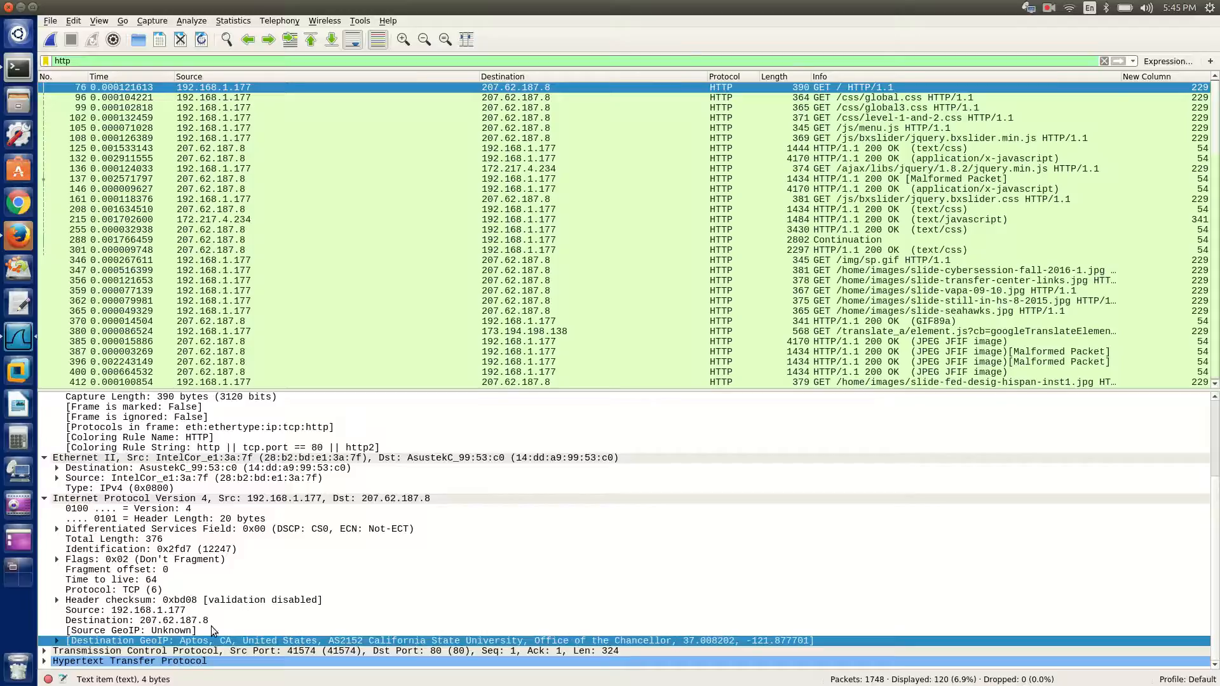
Expand the Transmission Control Protocol details of packet 76 and review the port, sequence, flag and window fields
{"action": "left_click", "coordinate": [43, 652]}
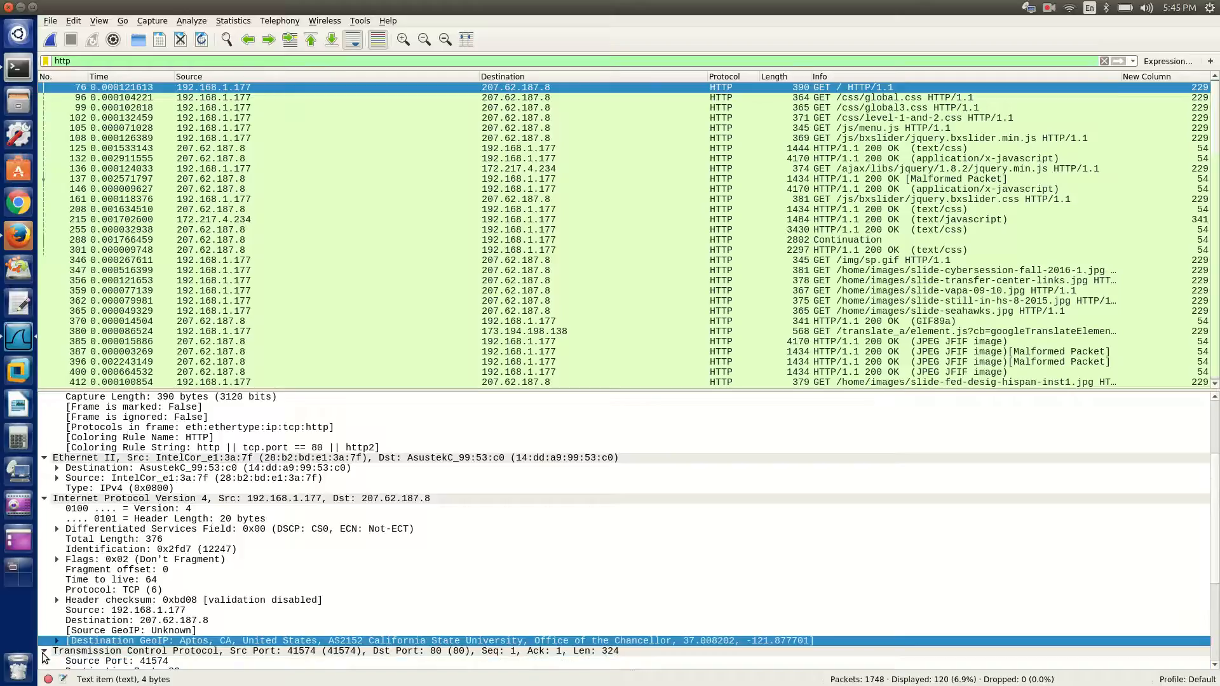
{"action": "left_click", "coordinate": [1215, 666]}
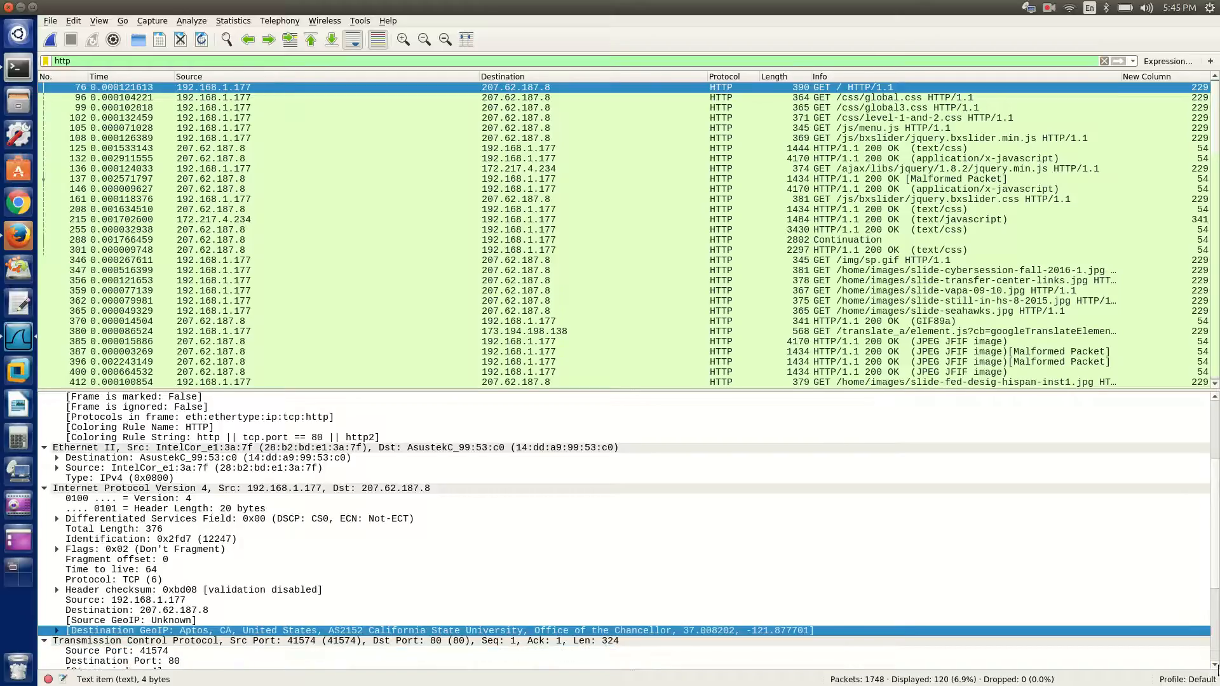
{"action": "left_click", "coordinate": [1215, 666]}
{"action": "left_click", "coordinate": [1217, 666]}
{"action": "left_click", "coordinate": [1217, 665]}
{"action": "left_click", "coordinate": [1216, 665]}
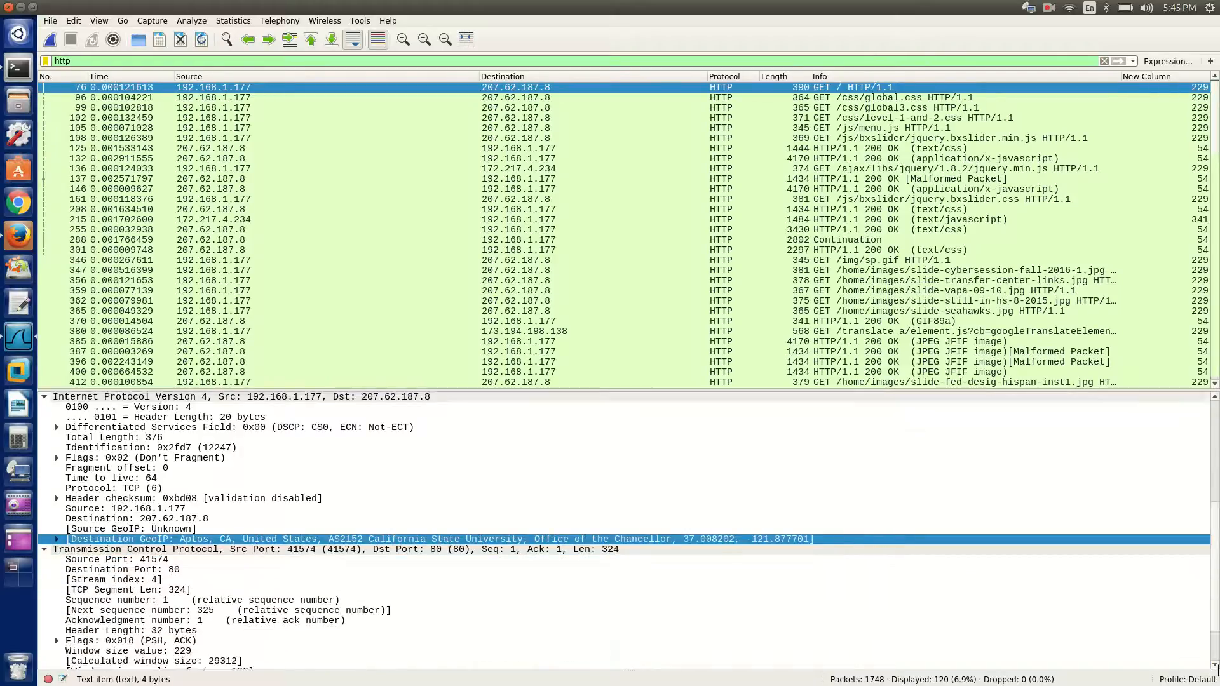
{"action": "left_click", "coordinate": [335, 489]}
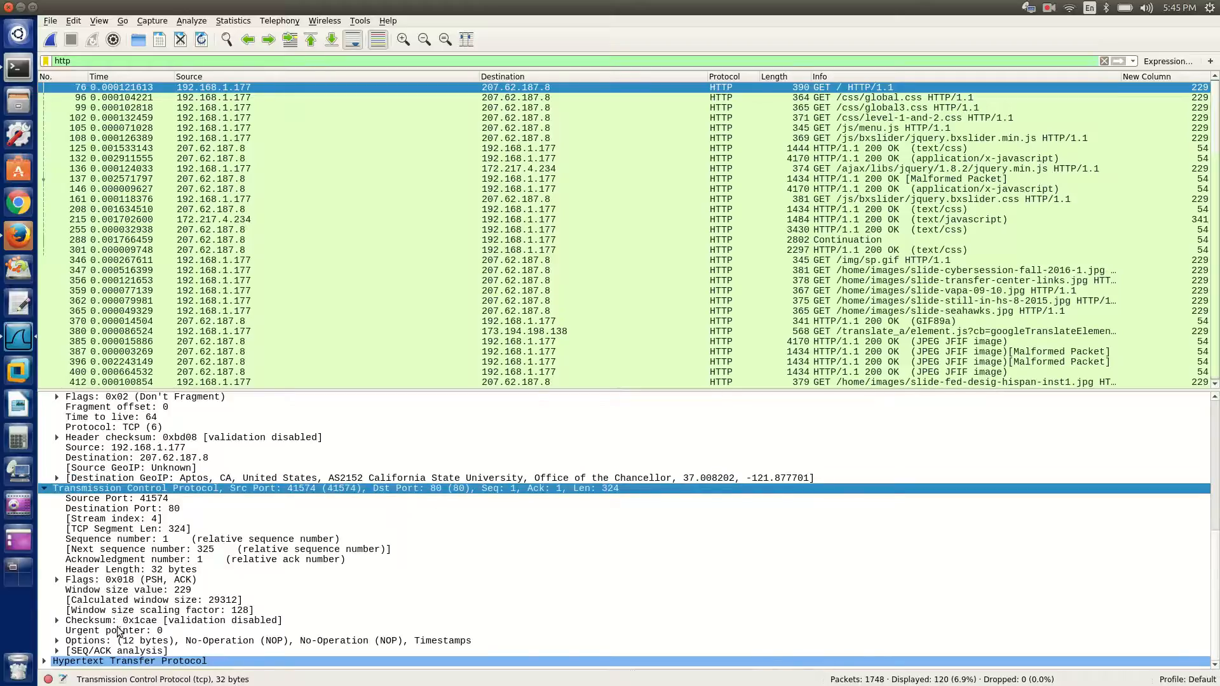
Expand packet 76's Hypertext Transfer Protocol details and inspect the Host, User-Agent, Accept and Full request URI fields
{"action": "left_click", "coordinate": [43, 662]}
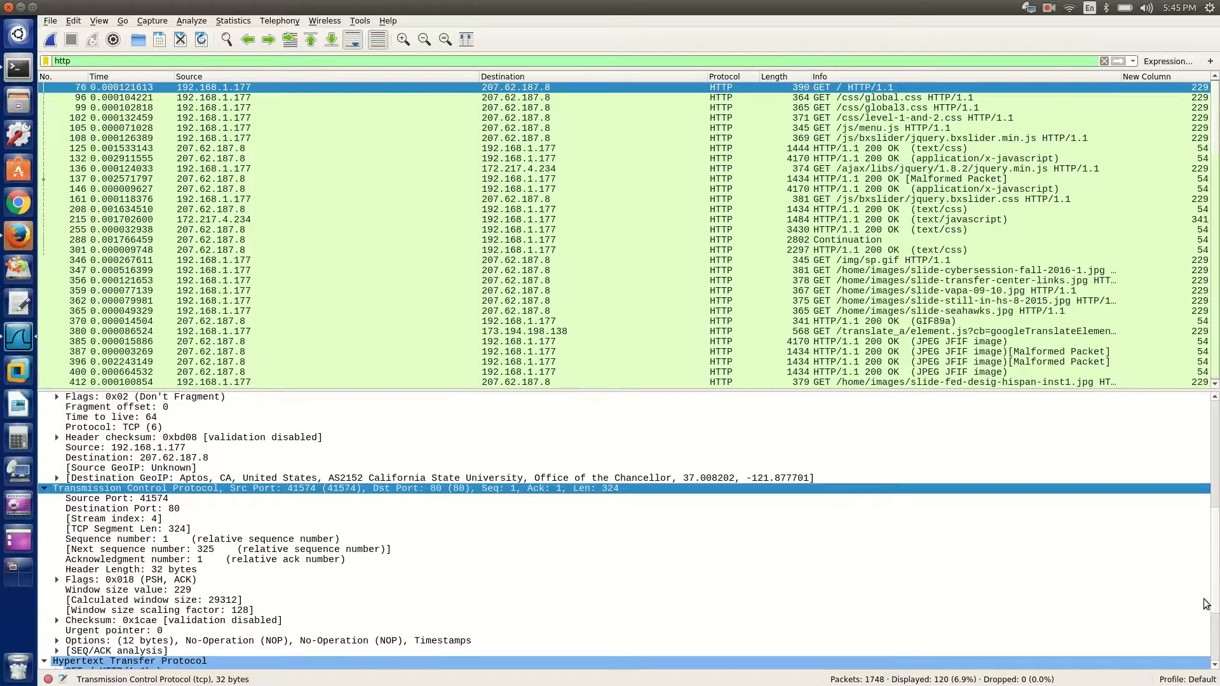
{"action": "scroll", "coordinate": [1213, 598], "scroll_direction": "down", "scroll_amount": 4}
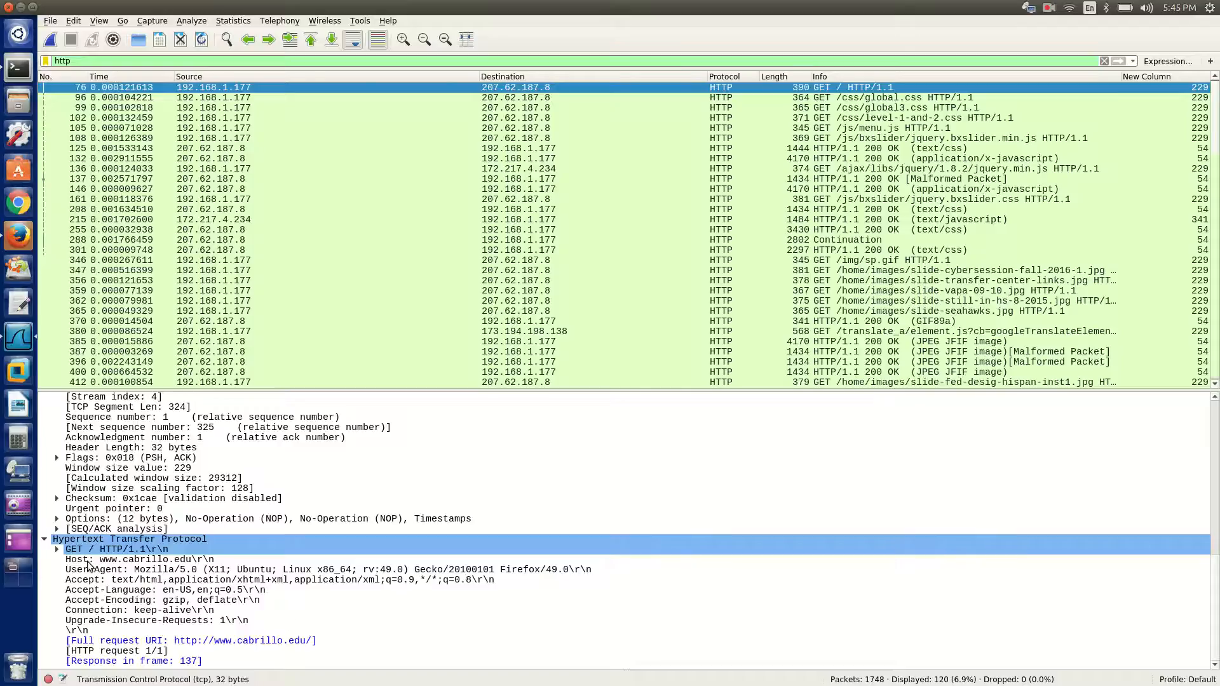
{"action": "left_click", "coordinate": [118, 561]}
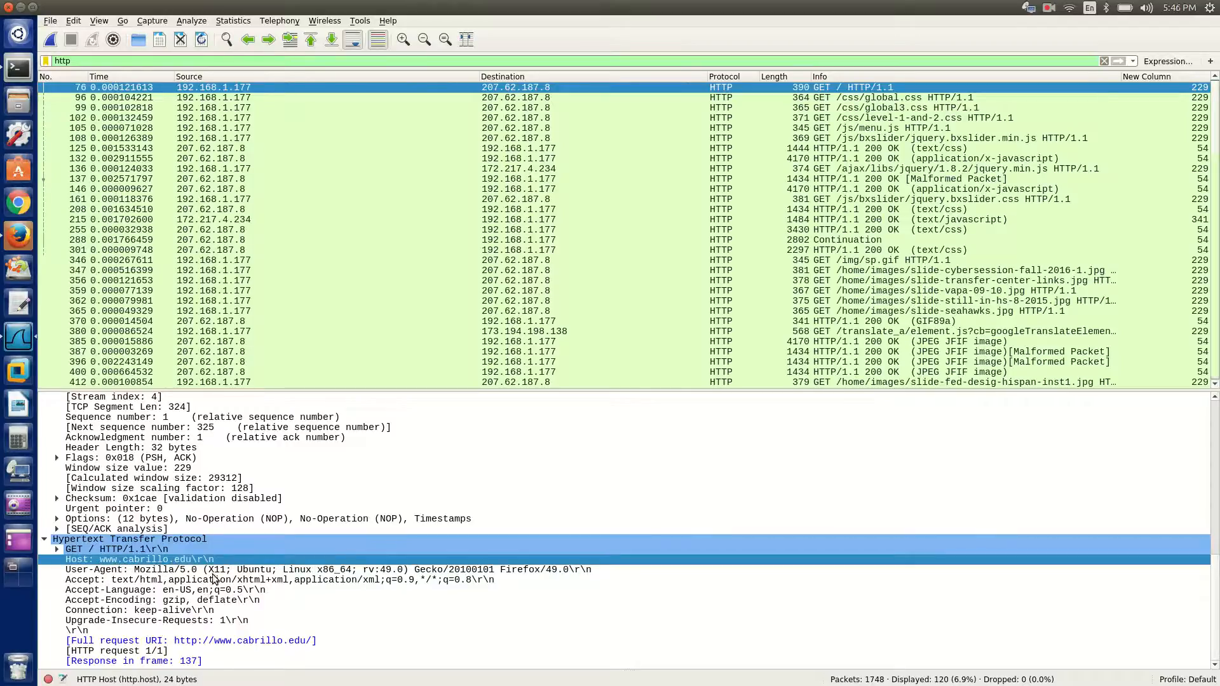
{"action": "left_click", "coordinate": [157, 570]}
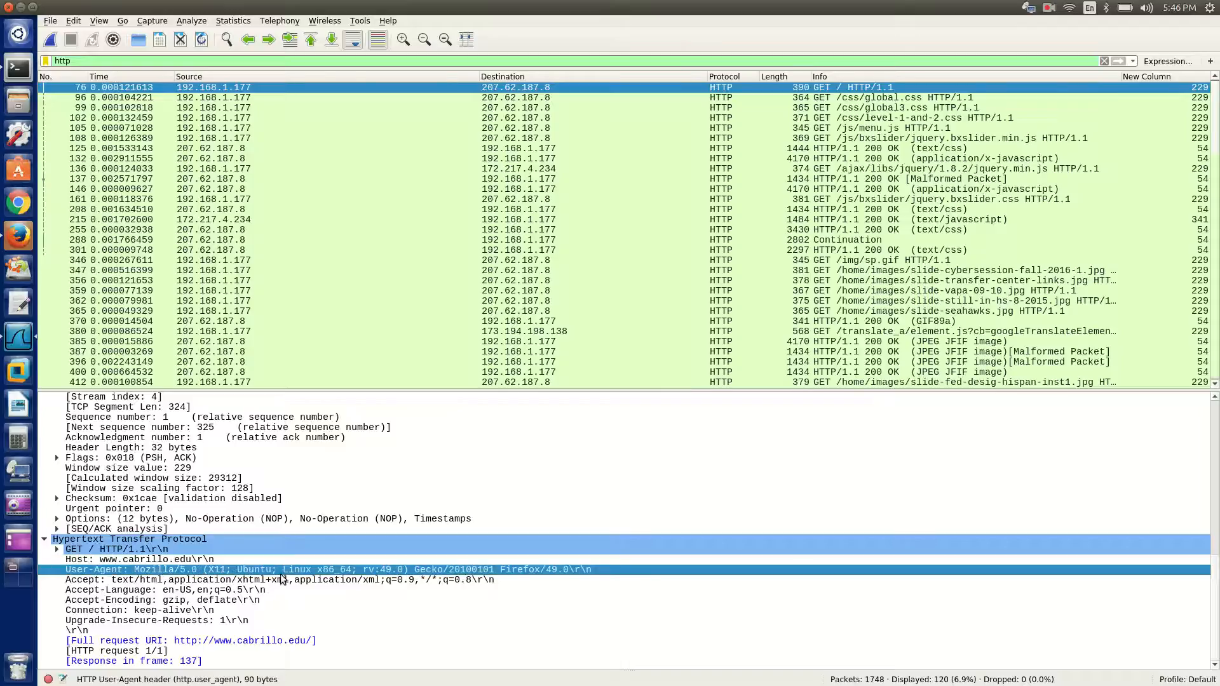
{"action": "left_click", "coordinate": [138, 581]}
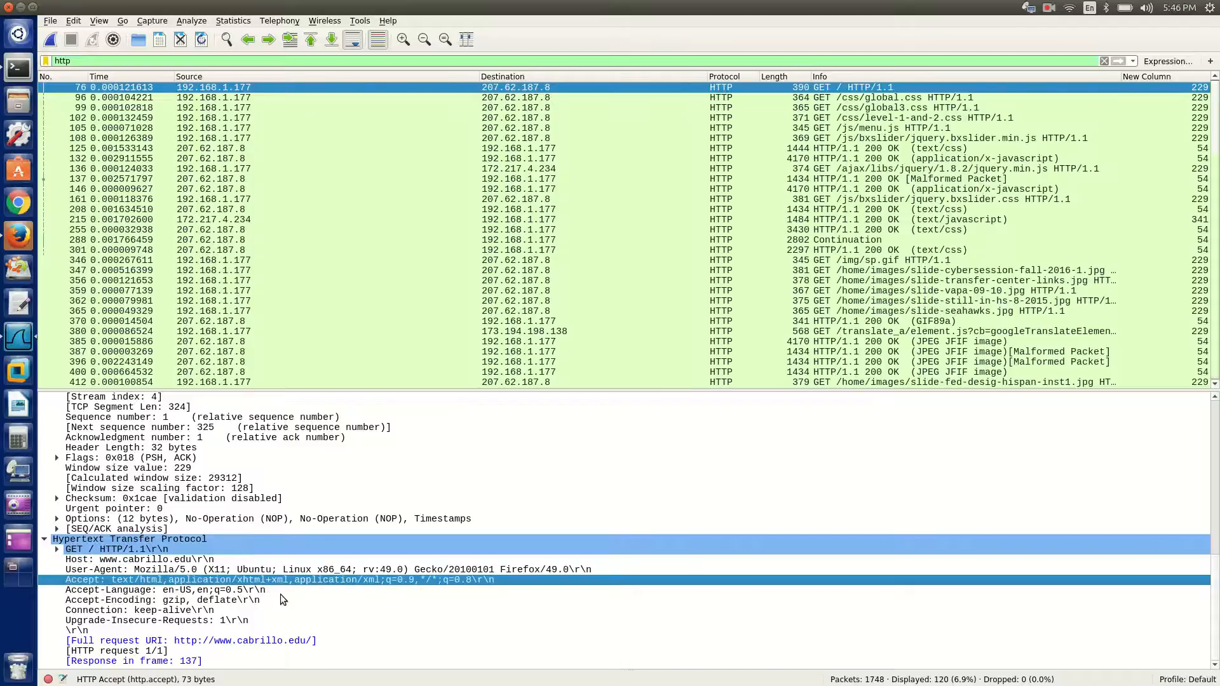
{"action": "left_click", "coordinate": [253, 642]}
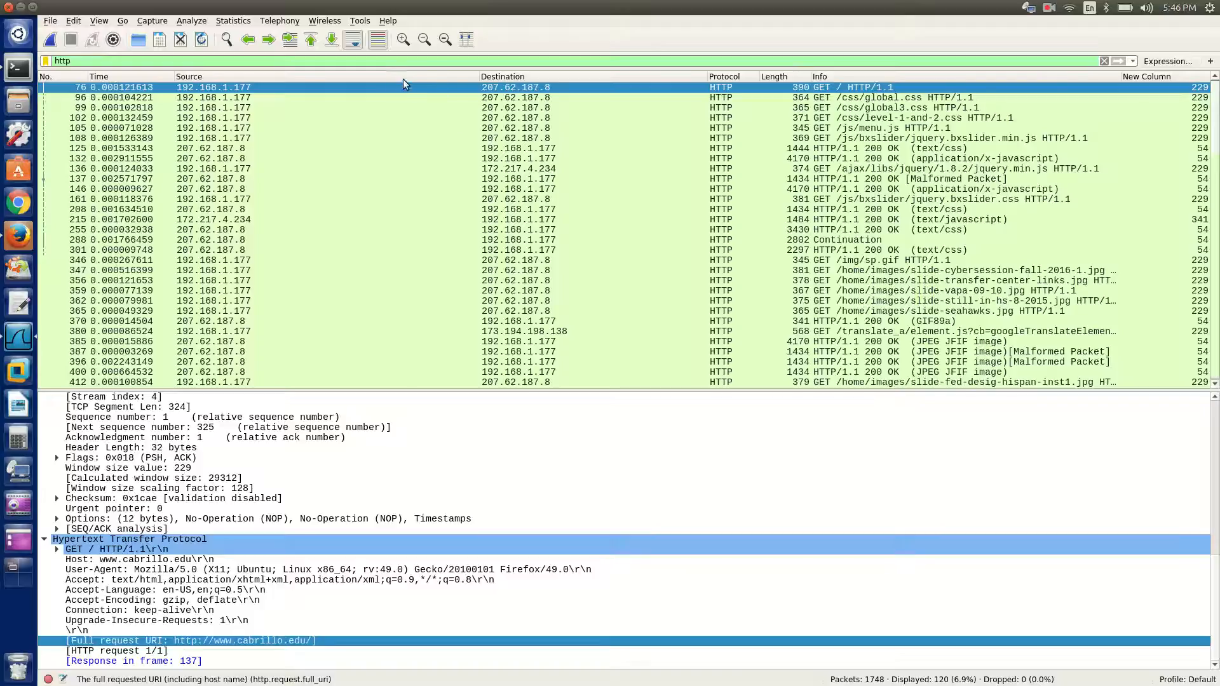
{"action": "left_click", "coordinate": [1049, 10]}
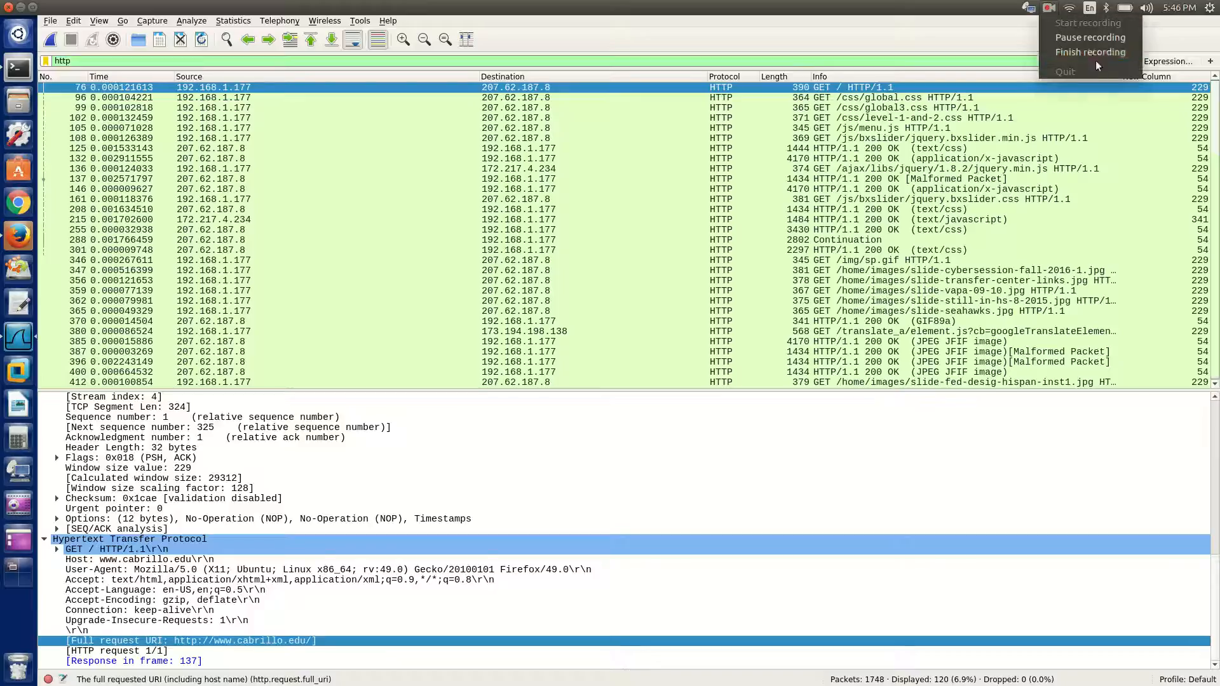